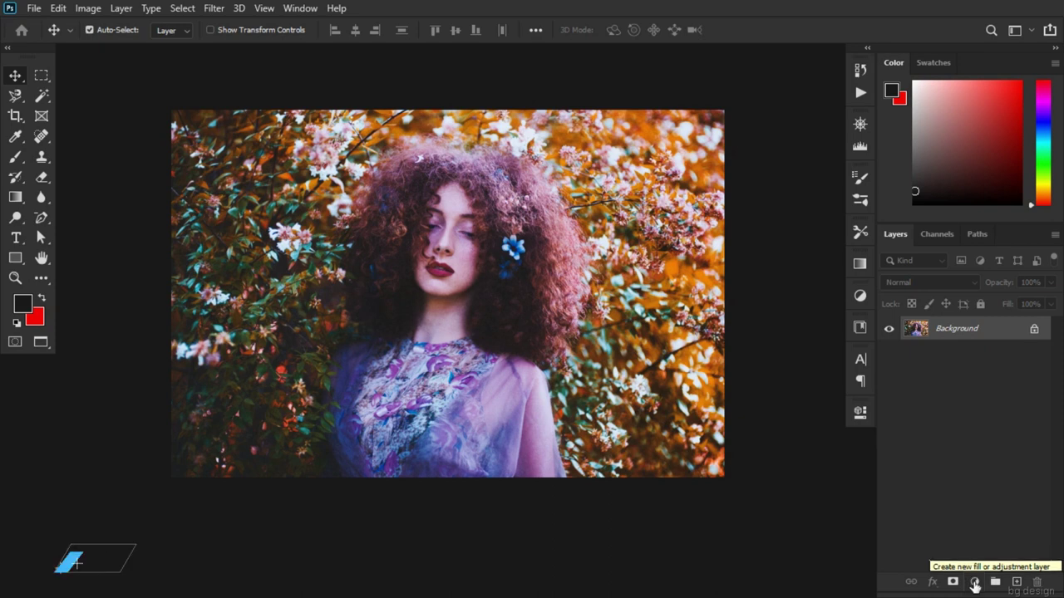
Step: Add a Hue/Saturation adjustment layer with Hue 0 and Lightness 20
left_click(974, 580)
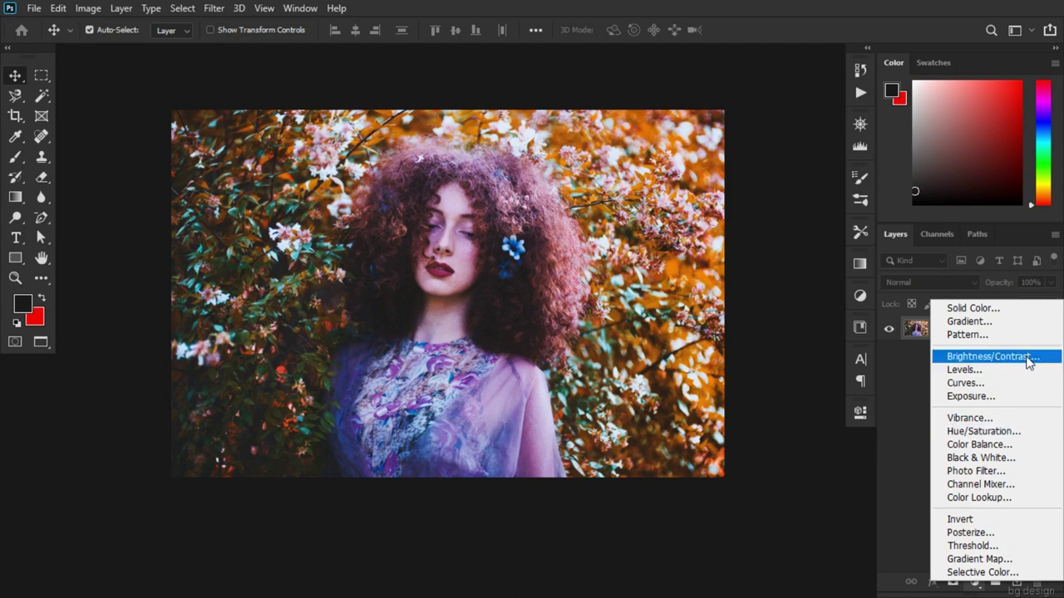
left_click(1028, 438)
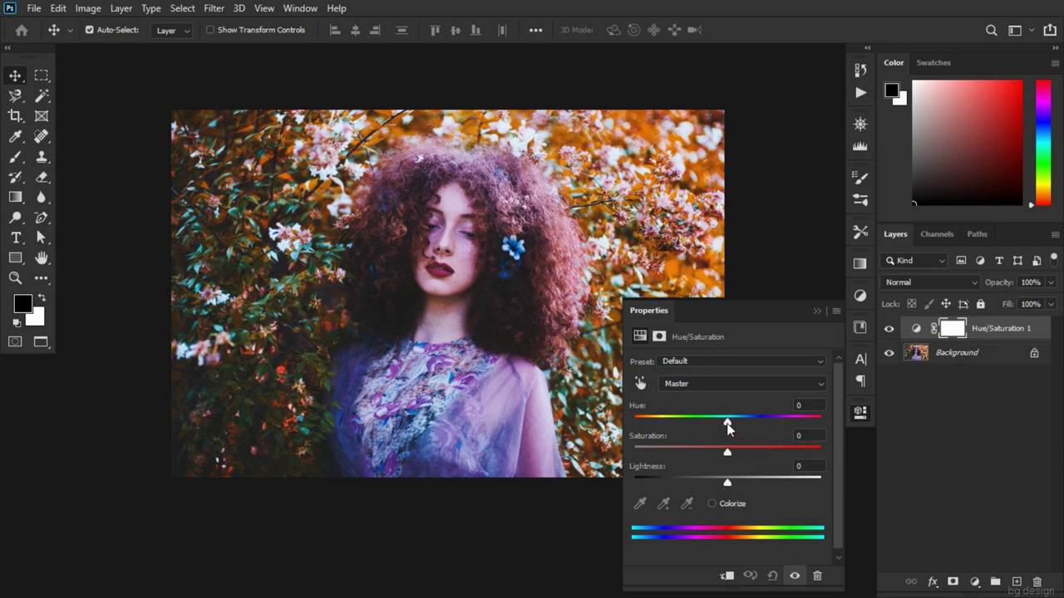
mouse_move(728, 427)
left_mouse_down()
mouse_move(741, 422)
mouse_move(722, 426)
left_mouse_up()
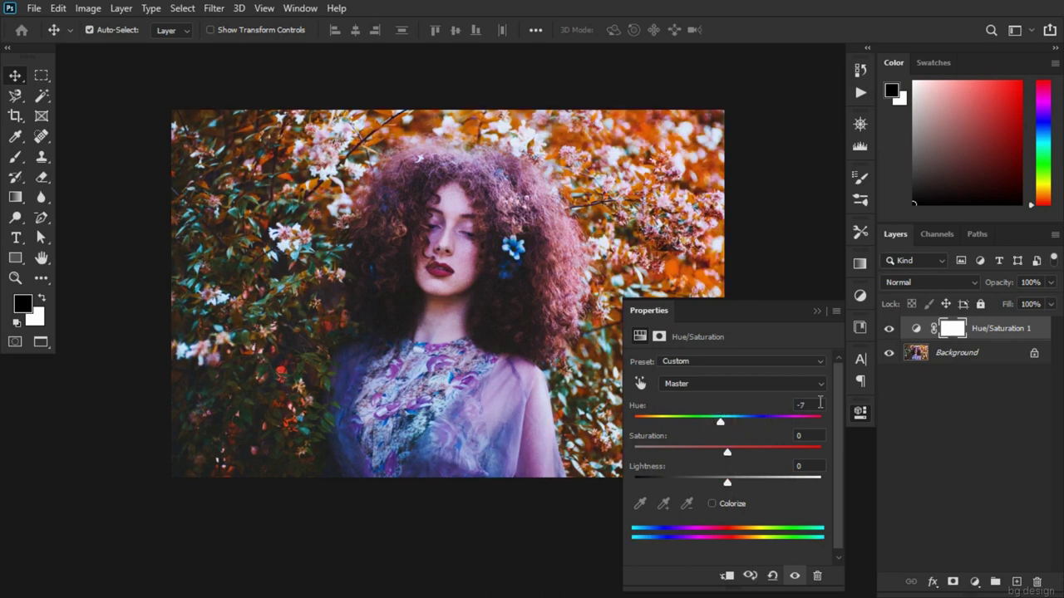
left_click(819, 404)
type("0")
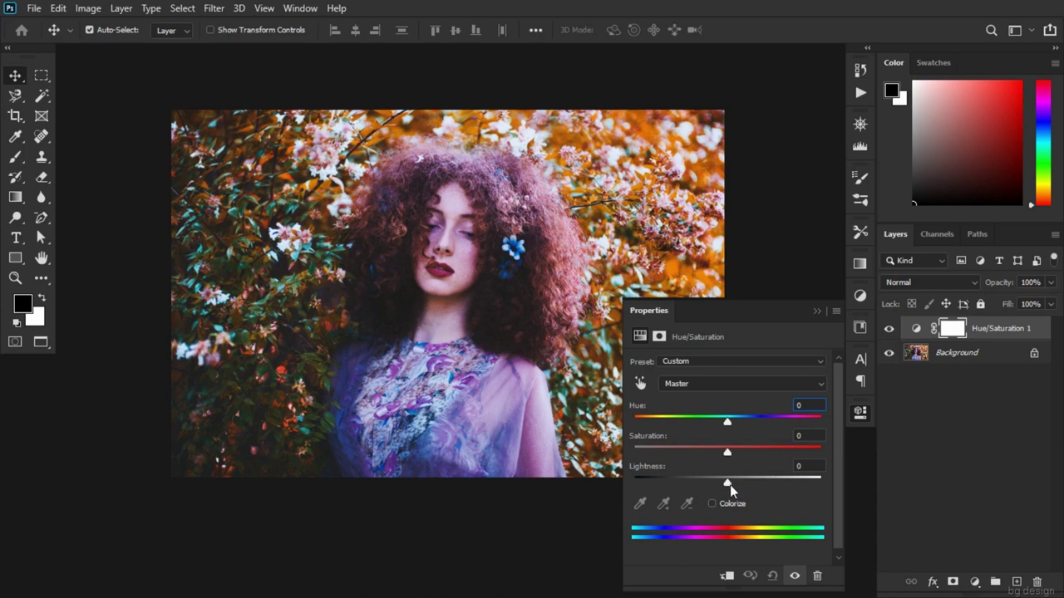
left_click_drag(728, 483, 749, 486)
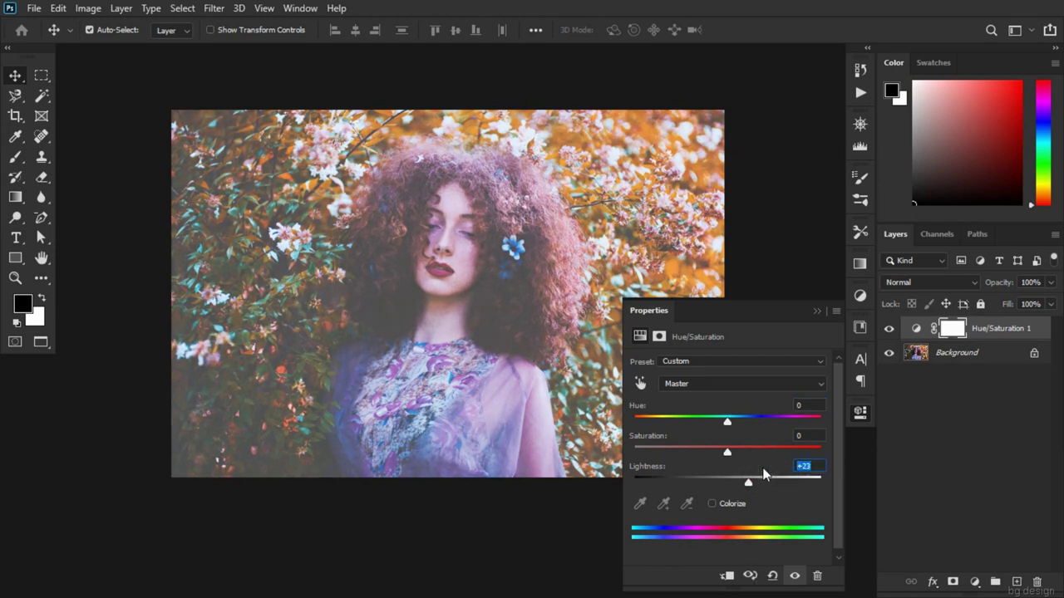
type("20")
left_click(815, 312)
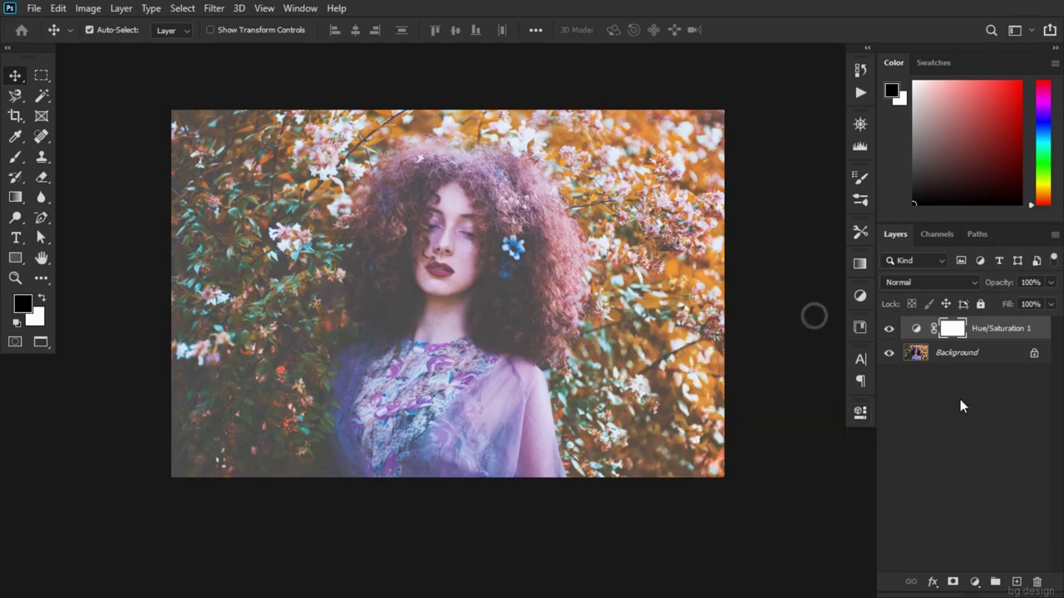
Step: Invert the Hue/Saturation mask to black and get a large white Brush ready
left_click(955, 329)
key("ctrl+i")
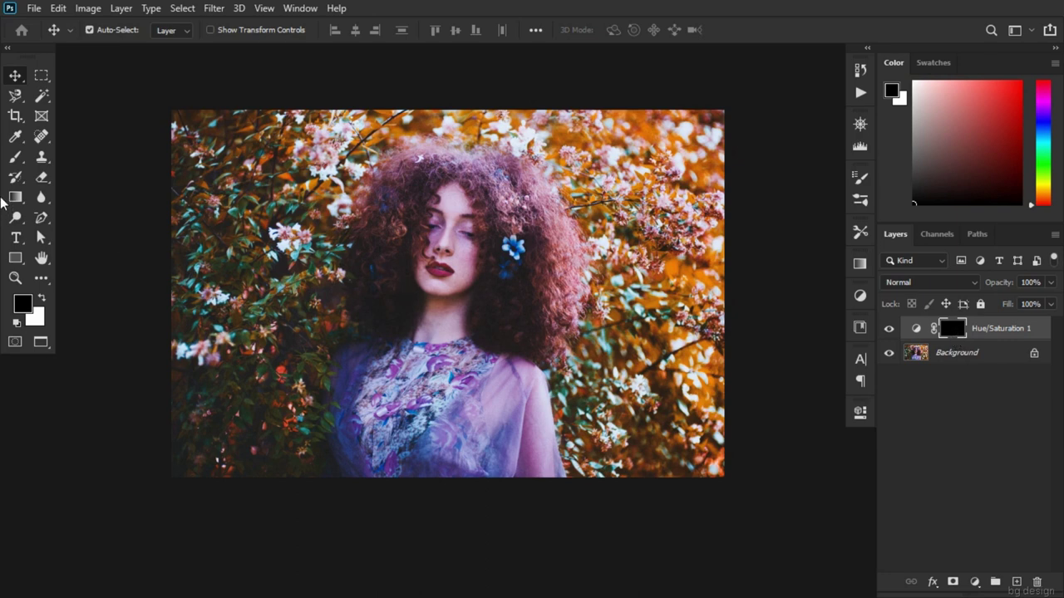
left_click(15, 160)
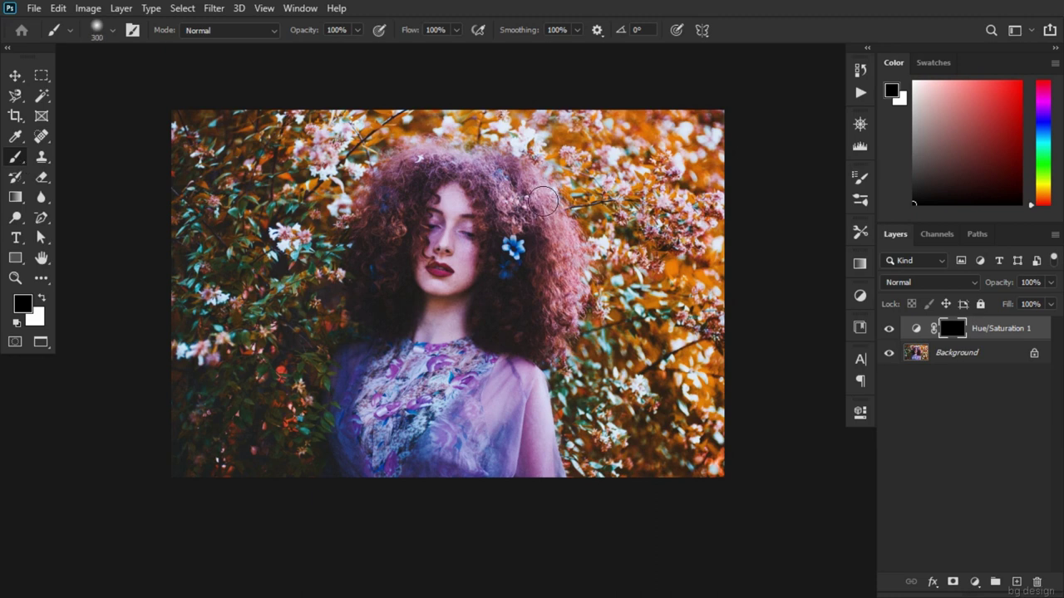
key("bracketright")
key("bracketright")
key("bracketright")
key("bracketright")
key("bracketright")
key("bracketright")
key("x")
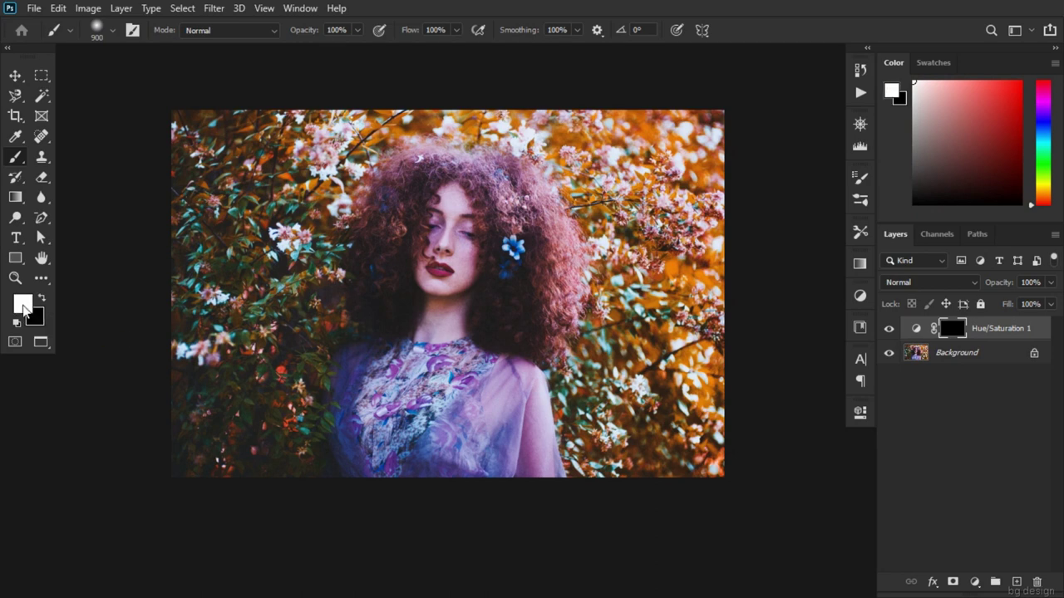
left_click(22, 301)
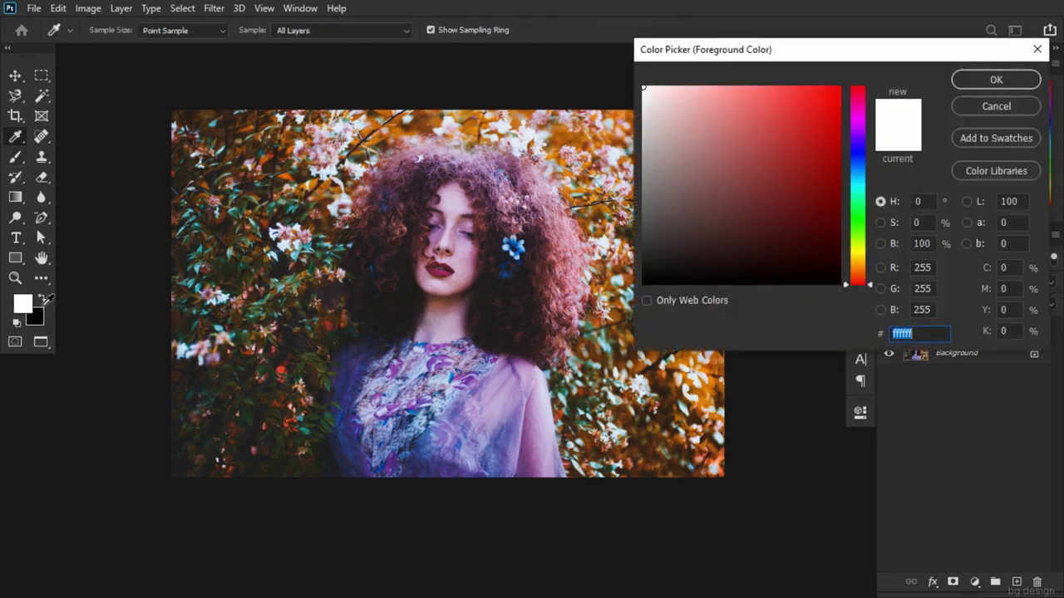
left_click(996, 107)
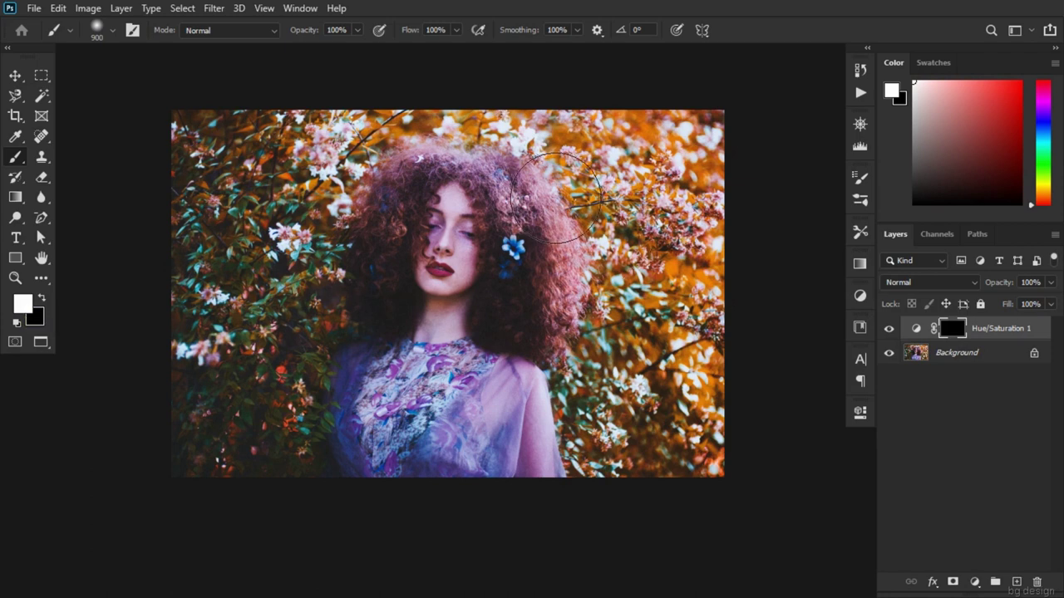
Step: Paint white on the mask over the right-side hair and the right sleeve
key("bracketleft")
key("bracketleft")
key("bracketleft")
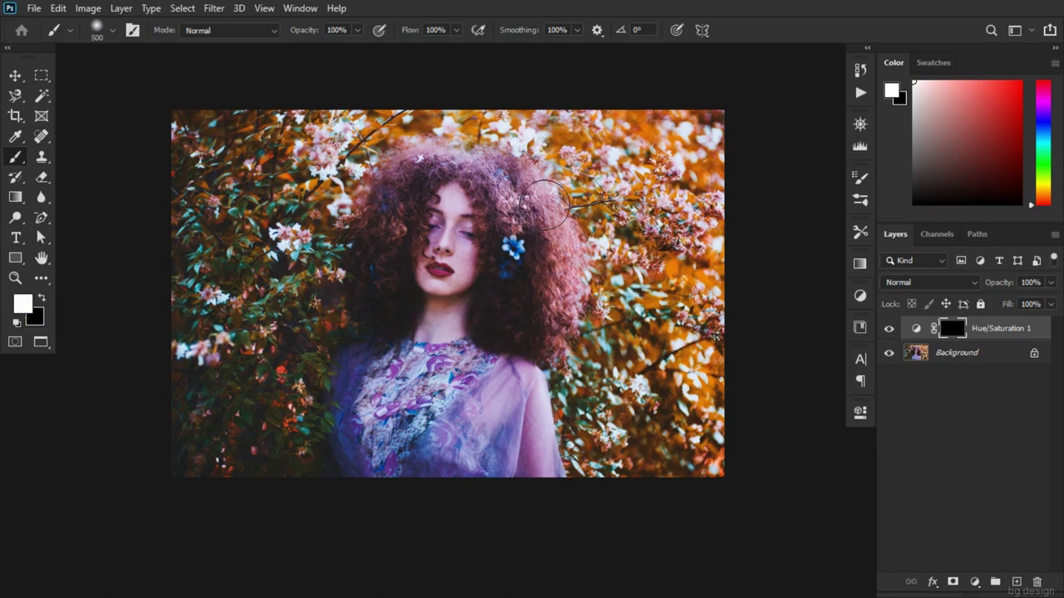
key("bracketleft")
left_click_drag(541, 204, 563, 331)
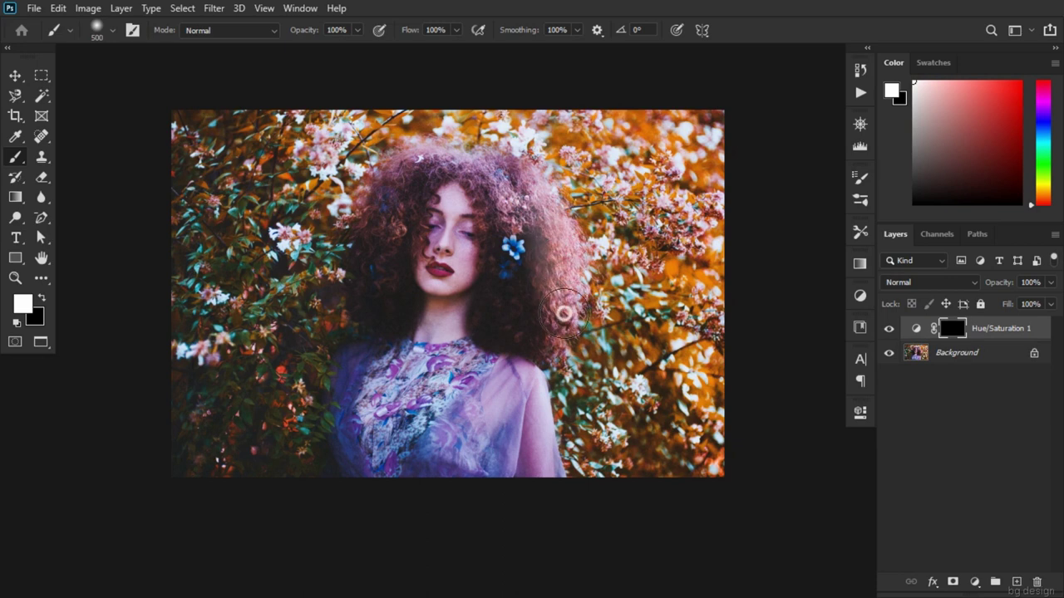
left_click_drag(509, 191, 552, 218)
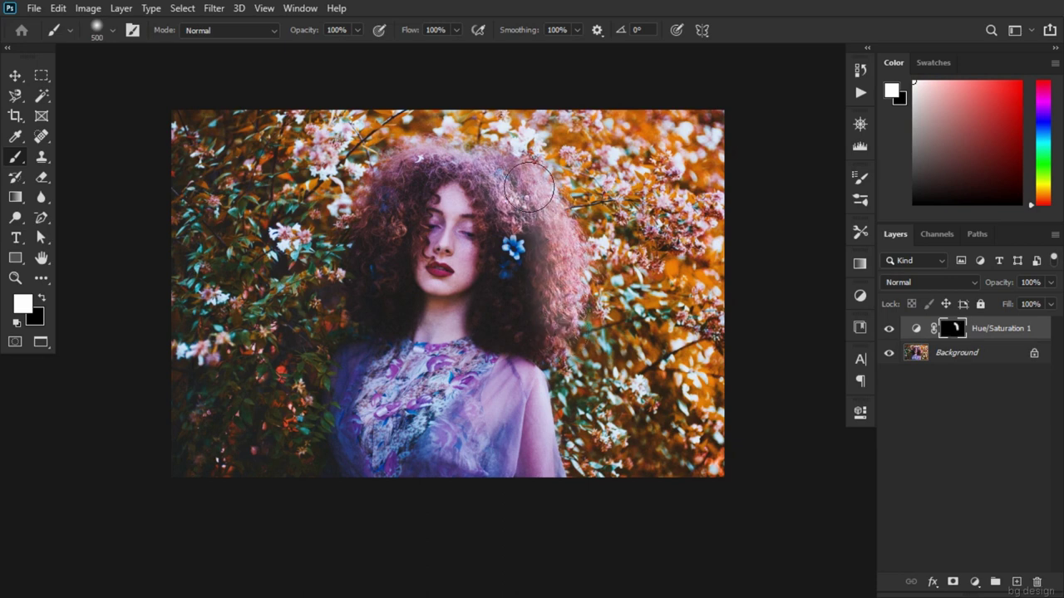
scroll(475, 175, "up", 1)
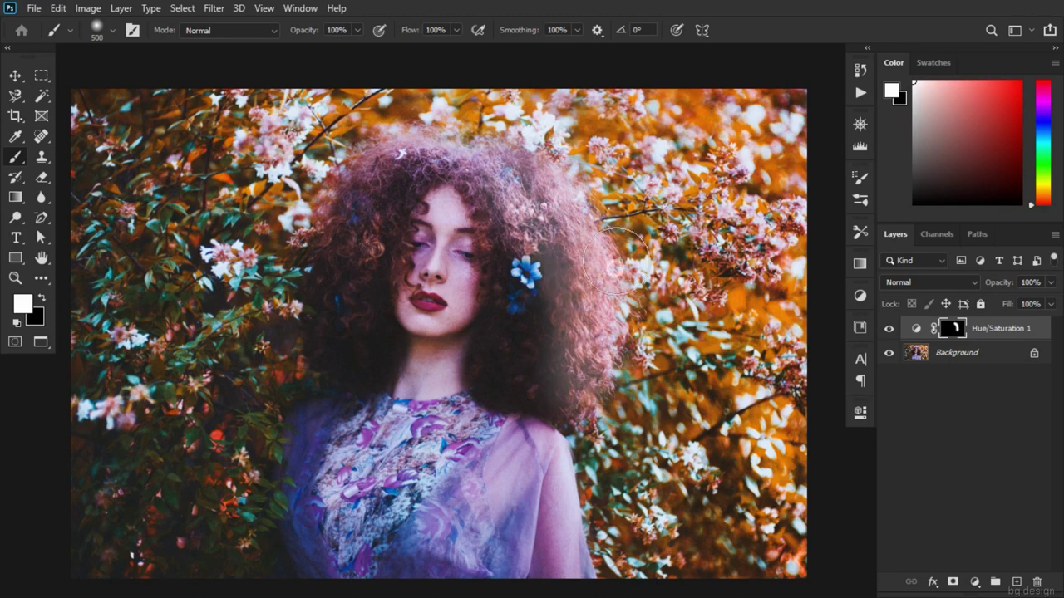
key("bracketleft")
key("bracketleft")
scroll(559, 341, "down", 3)
left_click_drag(559, 341, 554, 373)
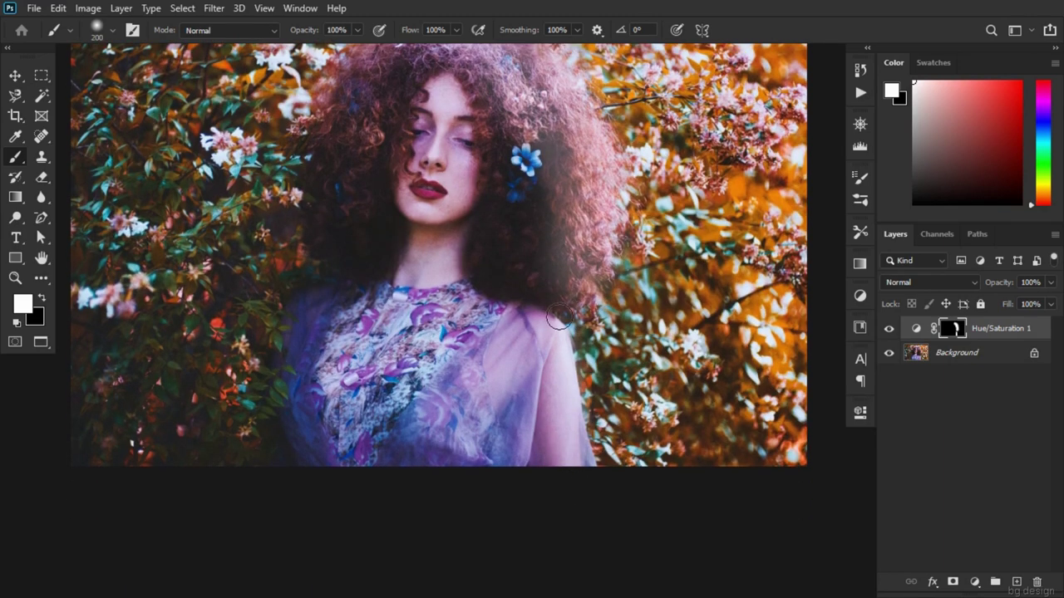
Step: With a black brush at 37% opacity, soften the lightening beside the face and blue flower
key("bracketleft")
key("3")
key("7")
key("x")
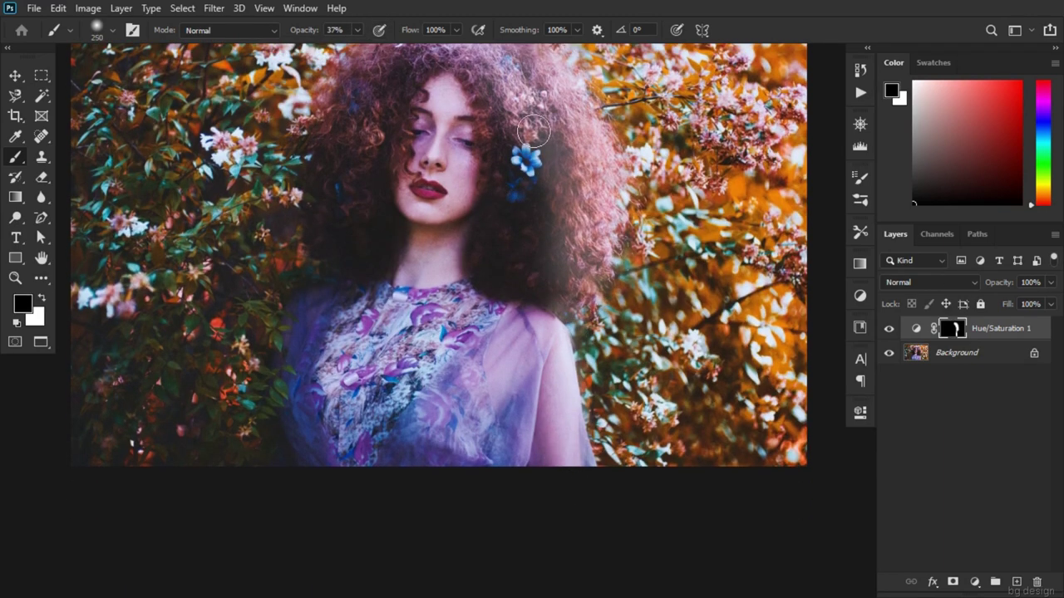
key("bracketright")
key("bracketright")
key("bracketright")
scroll(455, 204, "up", 1)
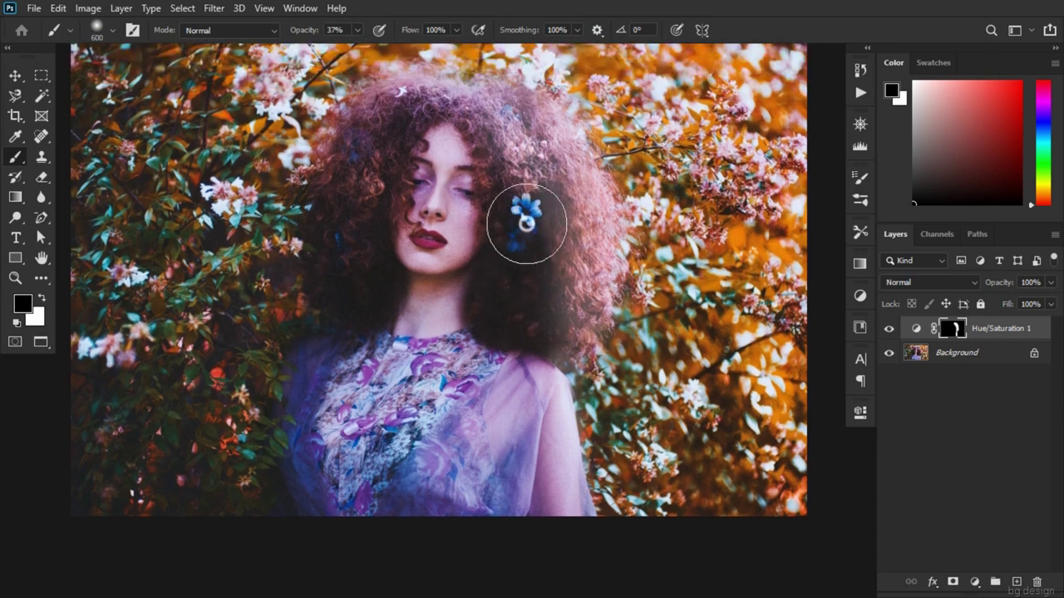
left_click_drag(527, 224, 516, 323)
scroll(516, 323, "down", 1)
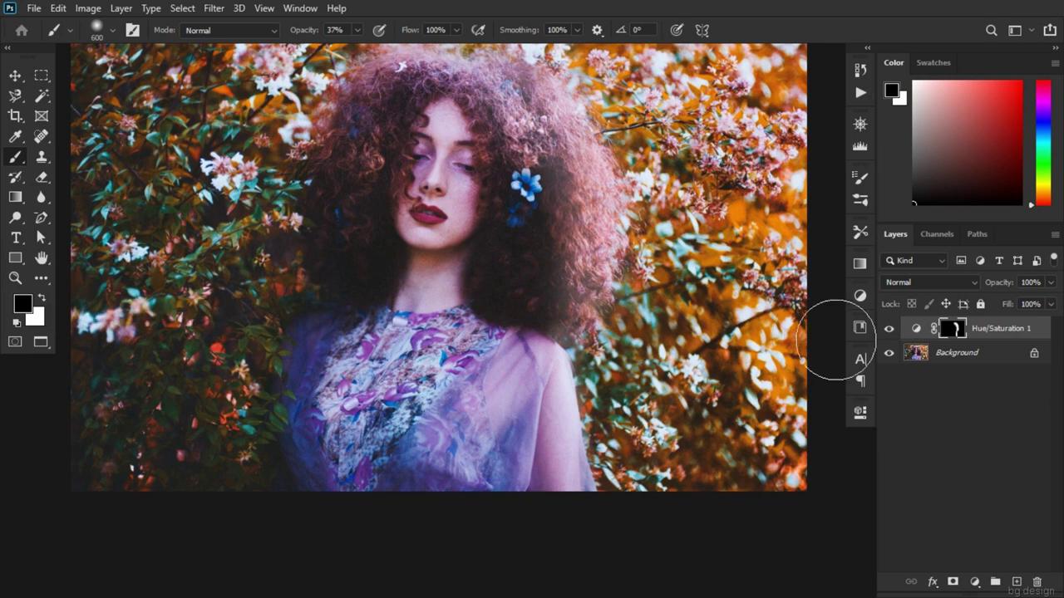
mouse_move(551, 165)
left_mouse_down()
mouse_move(551, 153)
mouse_move(539, 290)
mouse_move(510, 309)
mouse_move(535, 361)
mouse_move(552, 347)
left_mouse_up()
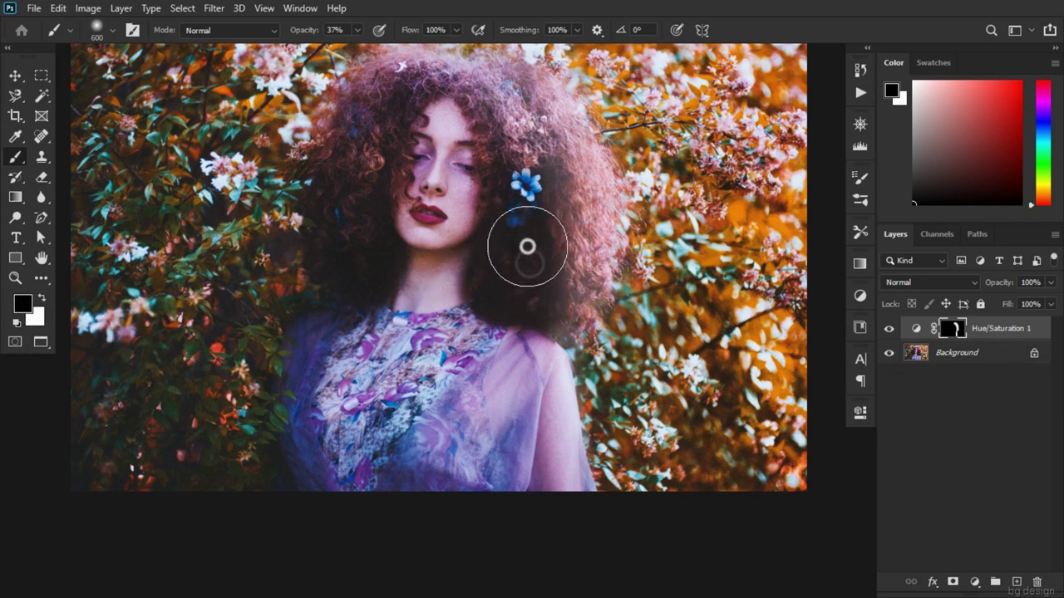
mouse_move(527, 247)
left_mouse_down()
mouse_move(501, 177)
mouse_move(498, 257)
mouse_move(525, 418)
left_mouse_up()
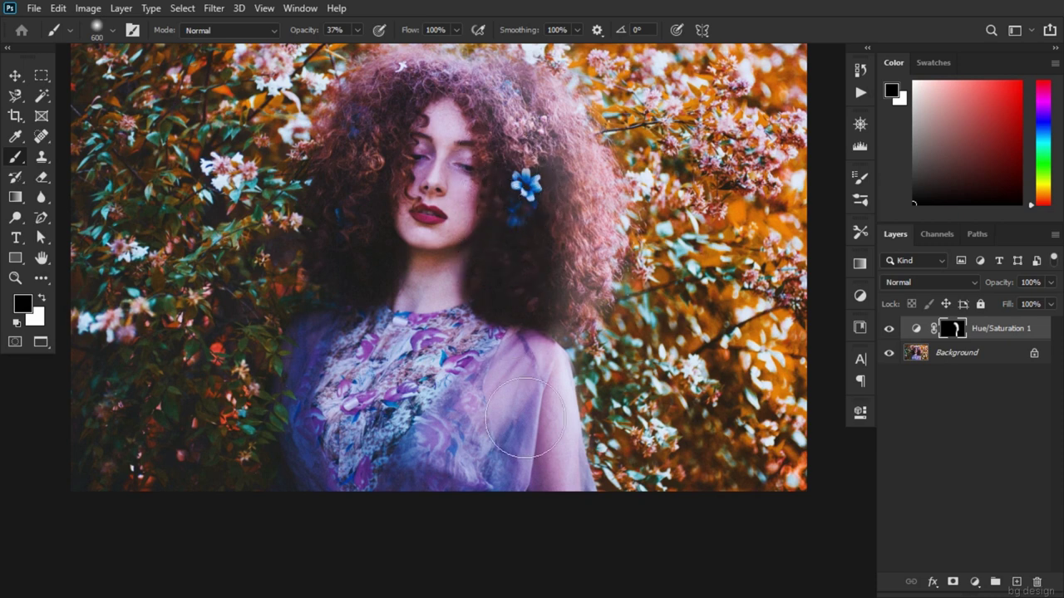
Step: Fit the image on screen and toggle the adjustment on and off to compare before and after
scroll(526, 418, "down", 1)
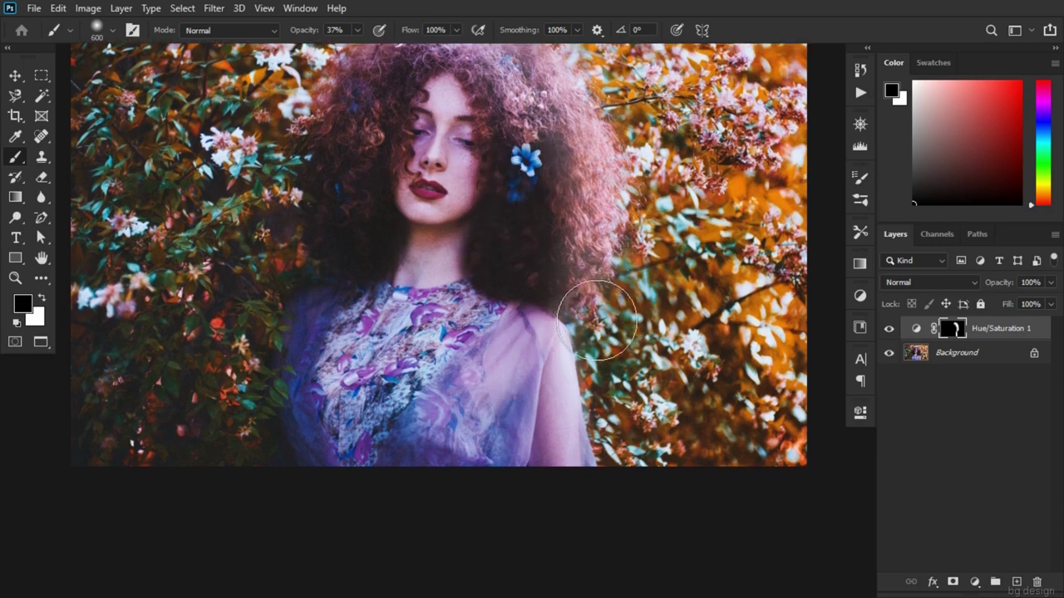
scroll(508, 376, "down", 2)
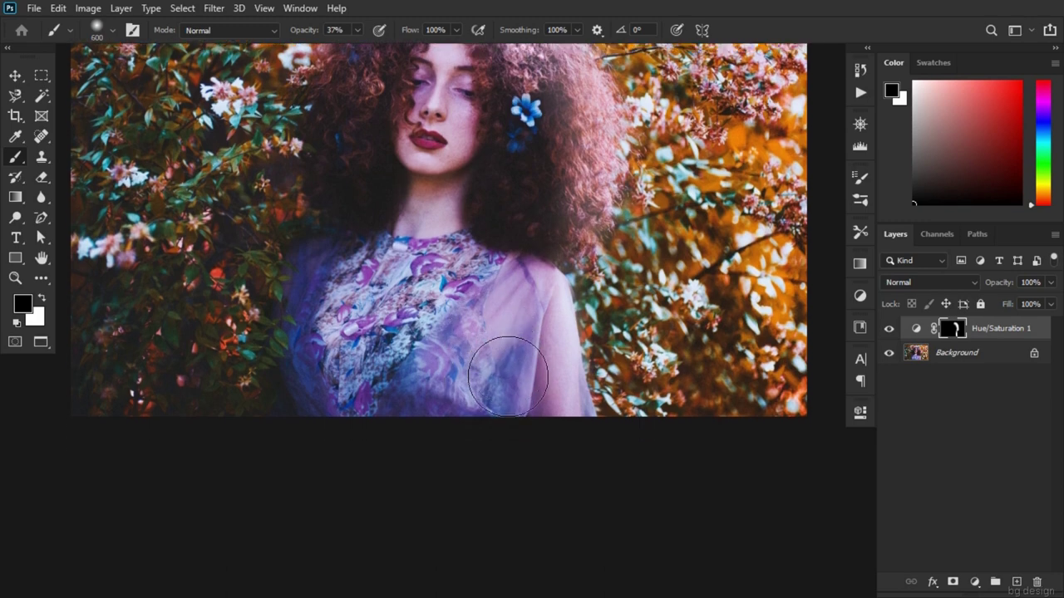
scroll(508, 375, "down", 2)
scroll(495, 443, "up", 2)
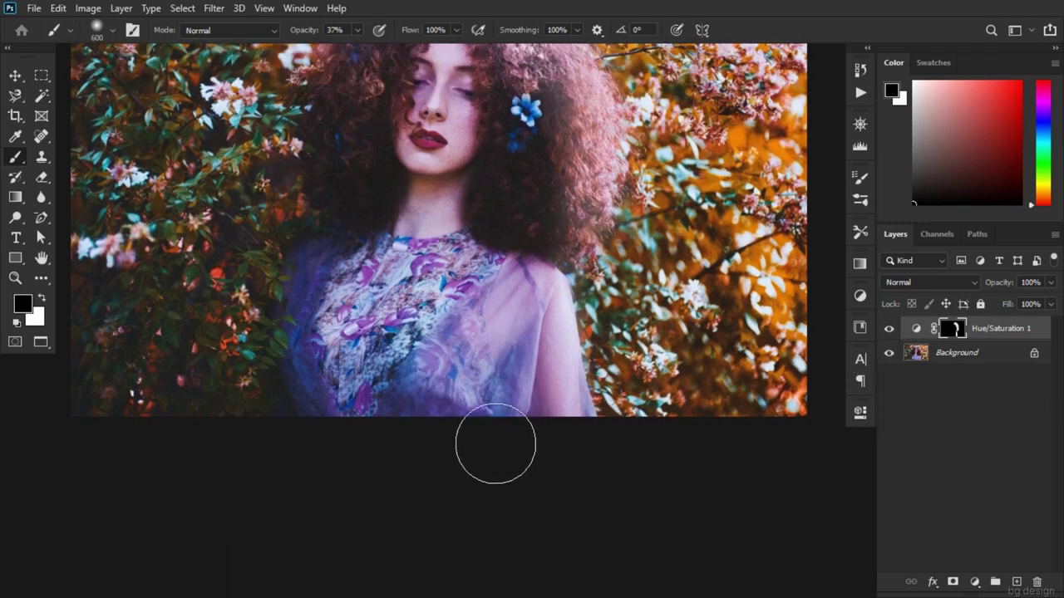
scroll(496, 444, "up", 3)
scroll(465, 416, "up", 2)
scroll(410, 366, "up", 2)
key("ctrl+0")
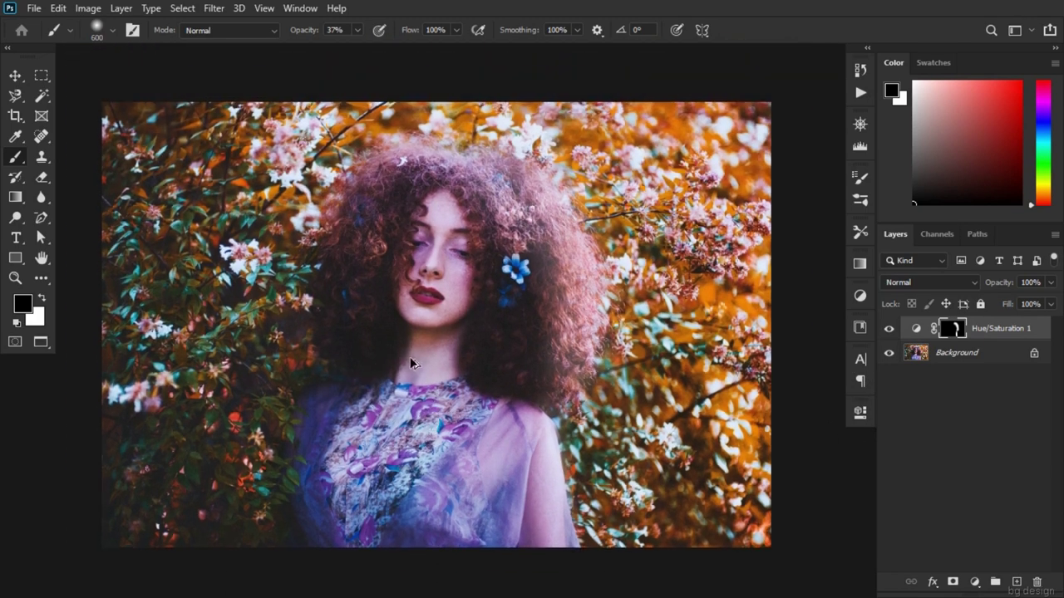
left_click(889, 329)
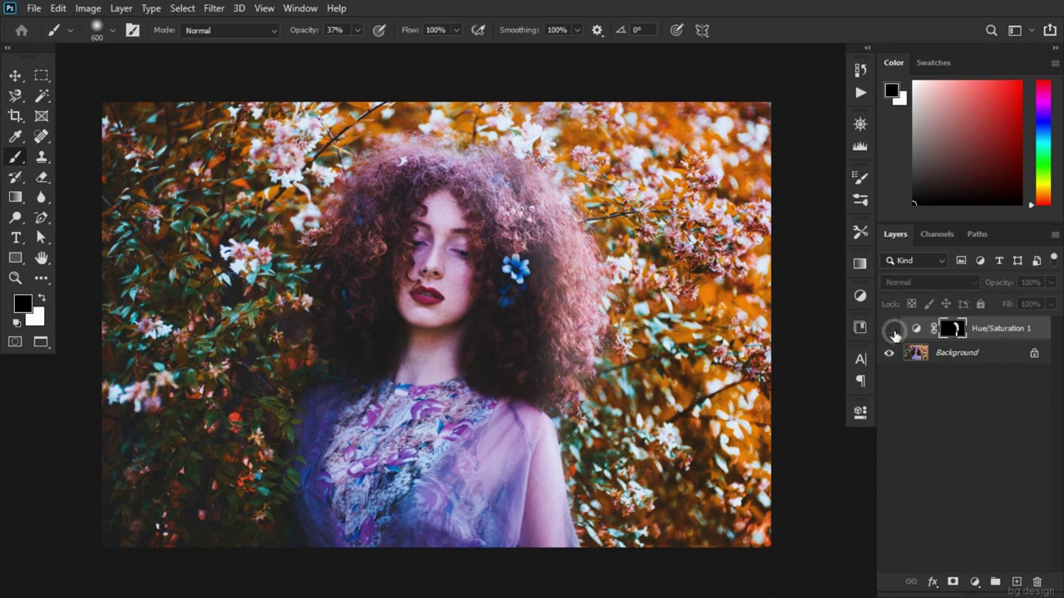
left_click(893, 333)
left_click(894, 334)
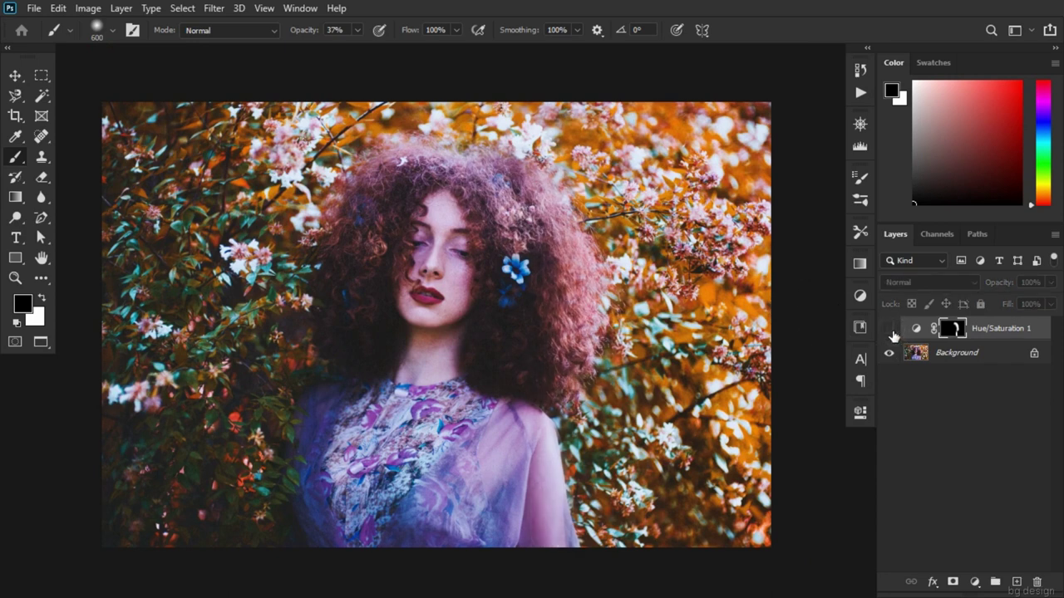
key("bracketleft")
key("bracketleft")
key("bracketleft")
key("x")
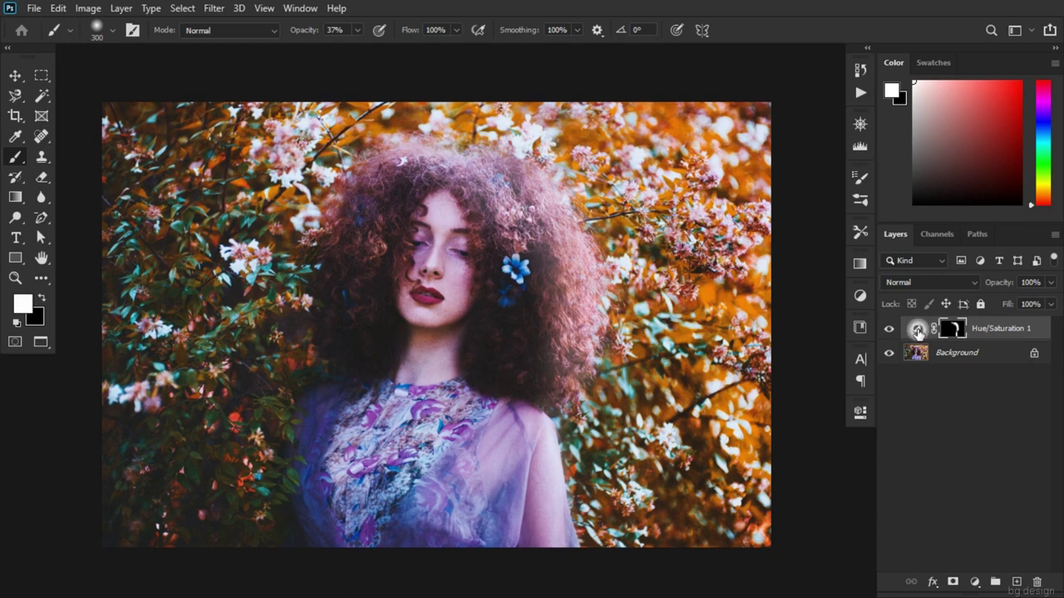
Step: Change the Hue/Saturation settings to Hue -18, Saturation +12, Lightness +25
double_click(918, 330)
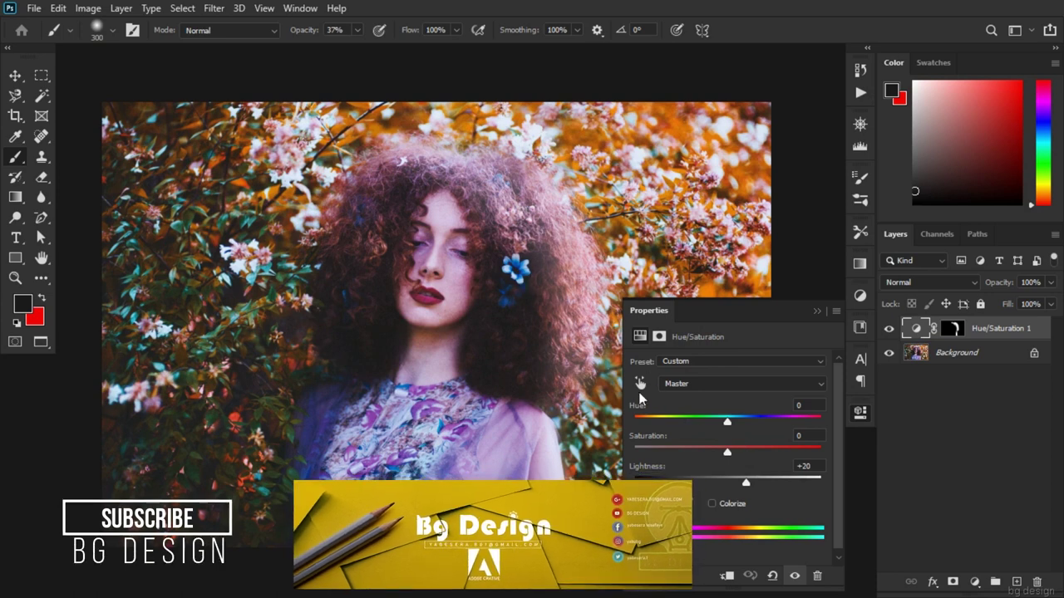
left_click_drag(727, 422, 694, 424)
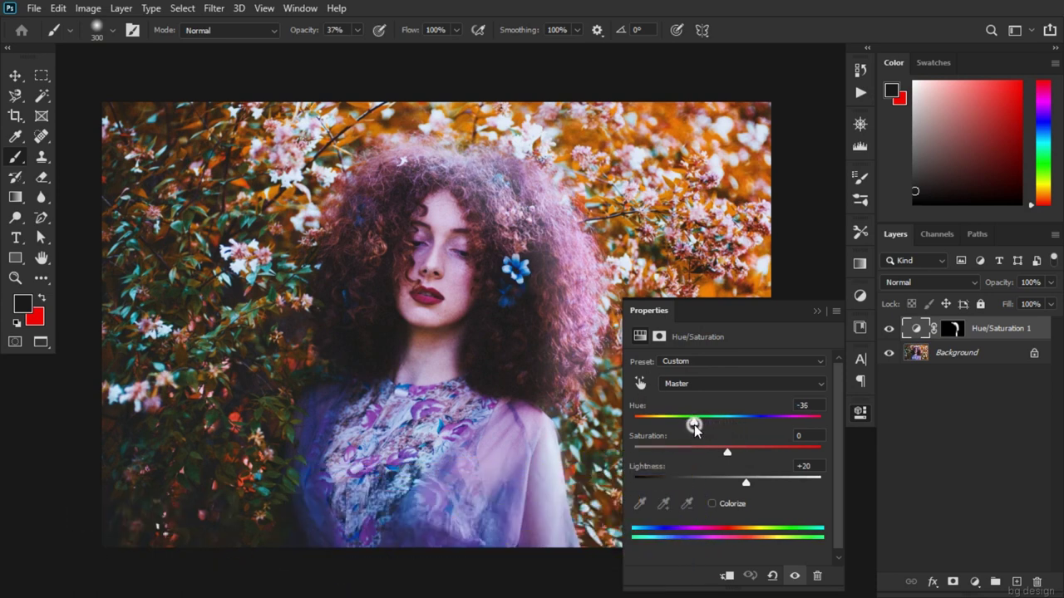
left_click_drag(694, 427, 617, 422)
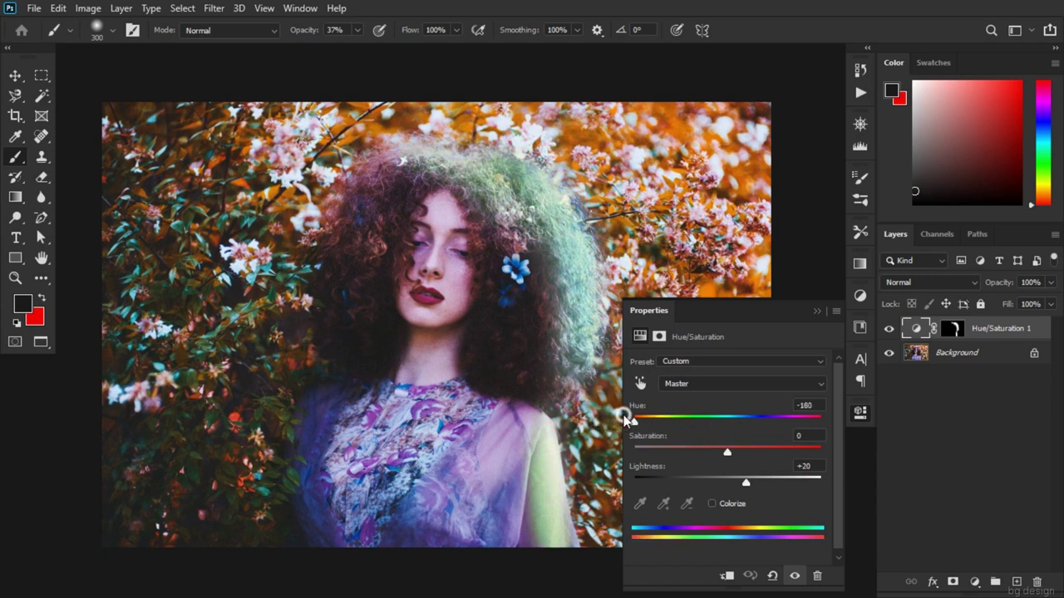
mouse_move(629, 415)
left_mouse_down()
mouse_move(836, 419)
mouse_move(649, 419)
left_mouse_up()
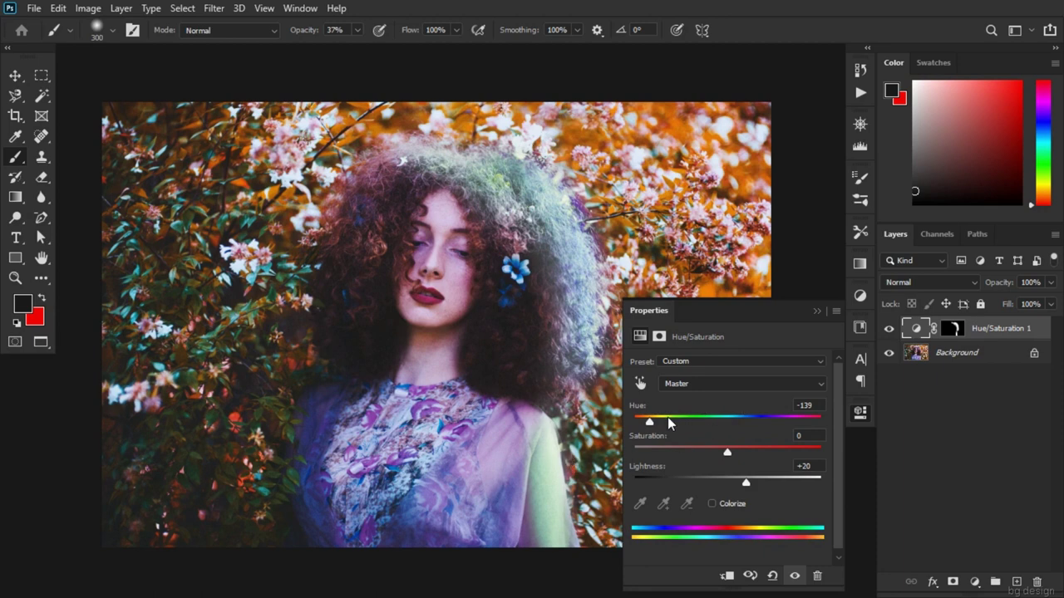
mouse_move(758, 417)
left_mouse_down()
mouse_move(771, 419)
mouse_move(737, 421)
left_mouse_up()
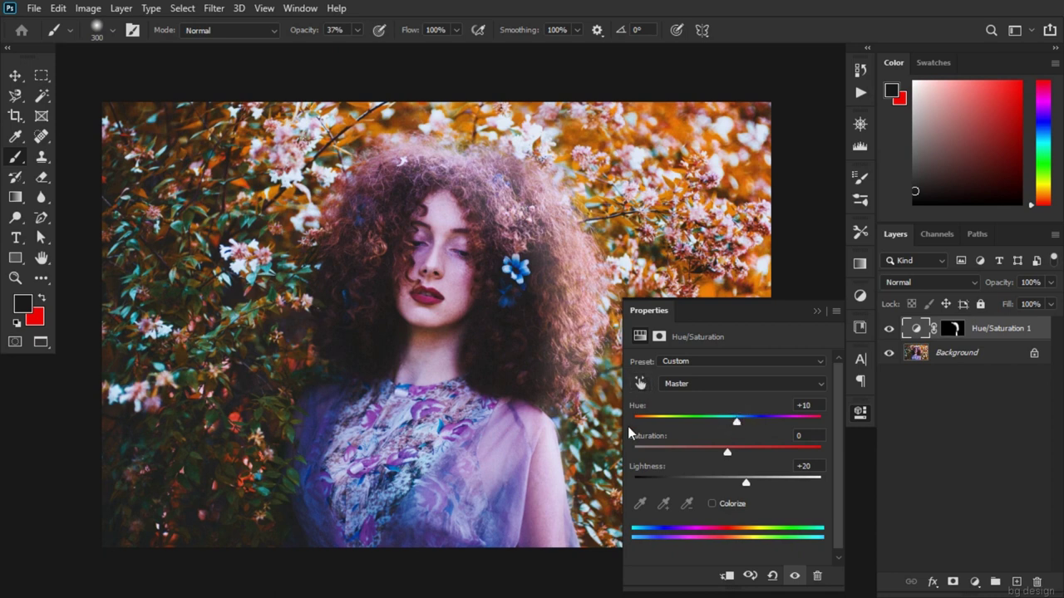
left_click_drag(736, 421, 712, 434)
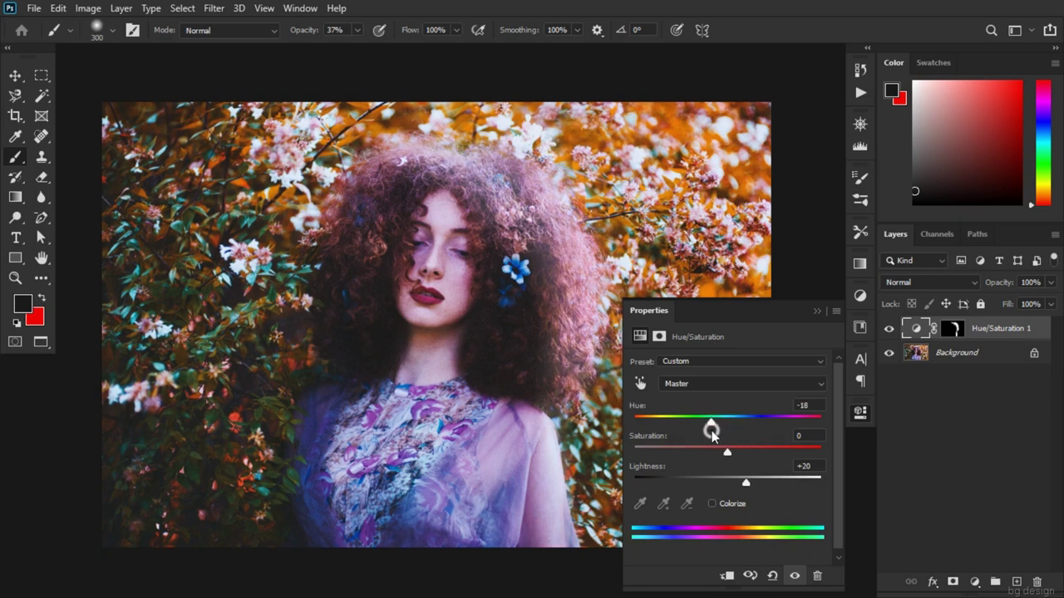
left_click_drag(727, 455, 739, 456)
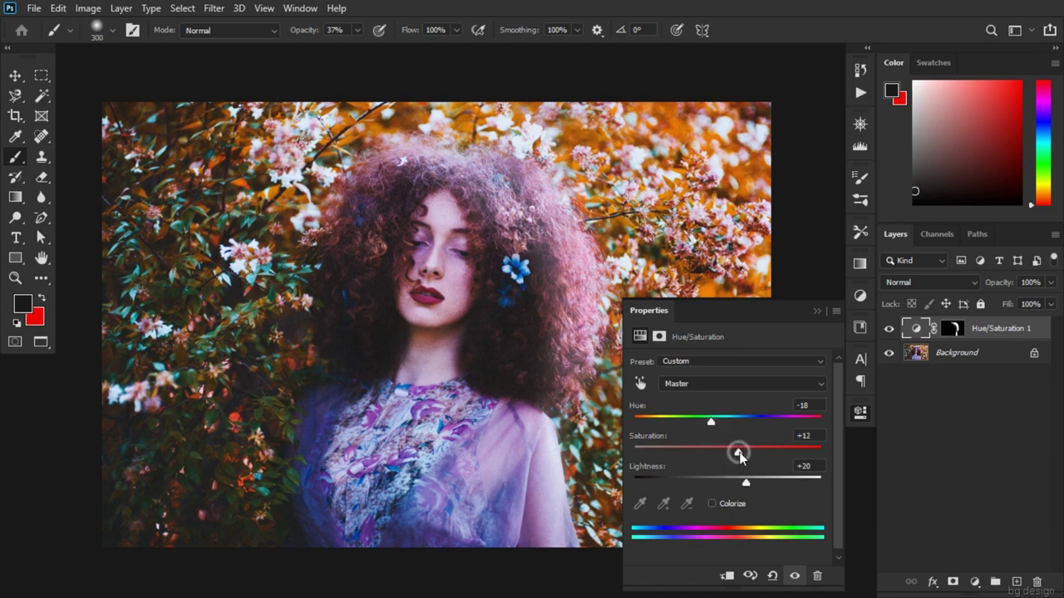
left_click_drag(746, 487, 752, 489)
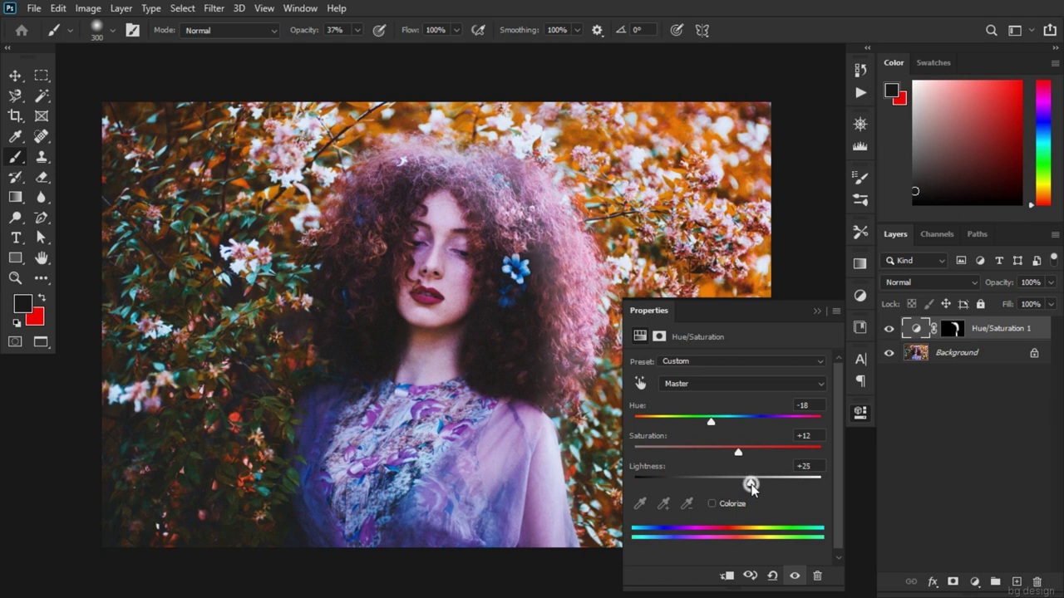
left_click(817, 311)
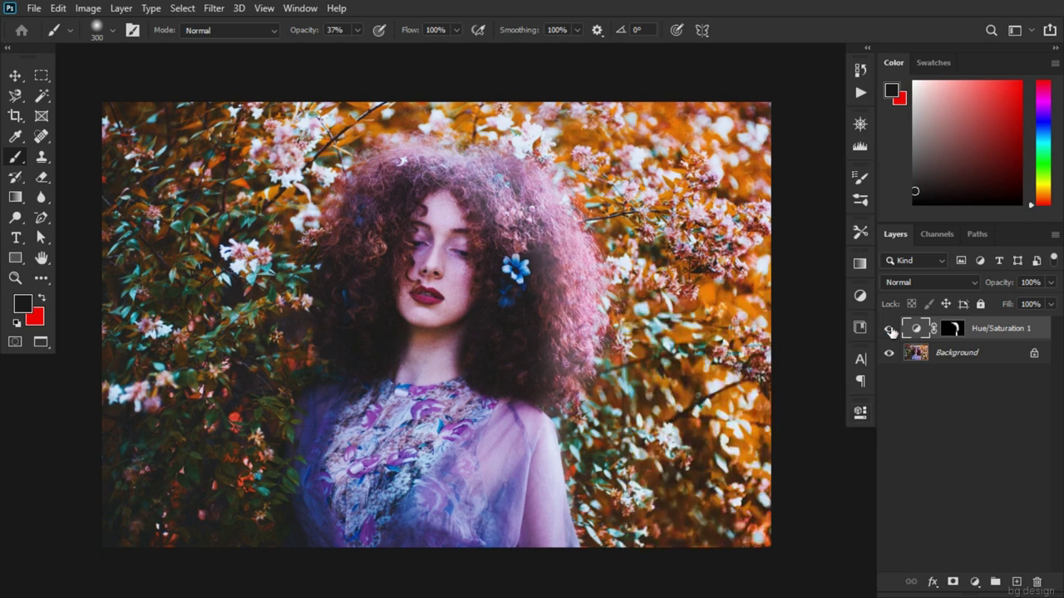
Step: Toggle the hair adjustment's visibility to compare before and after
left_click(889, 330)
left_click(890, 330)
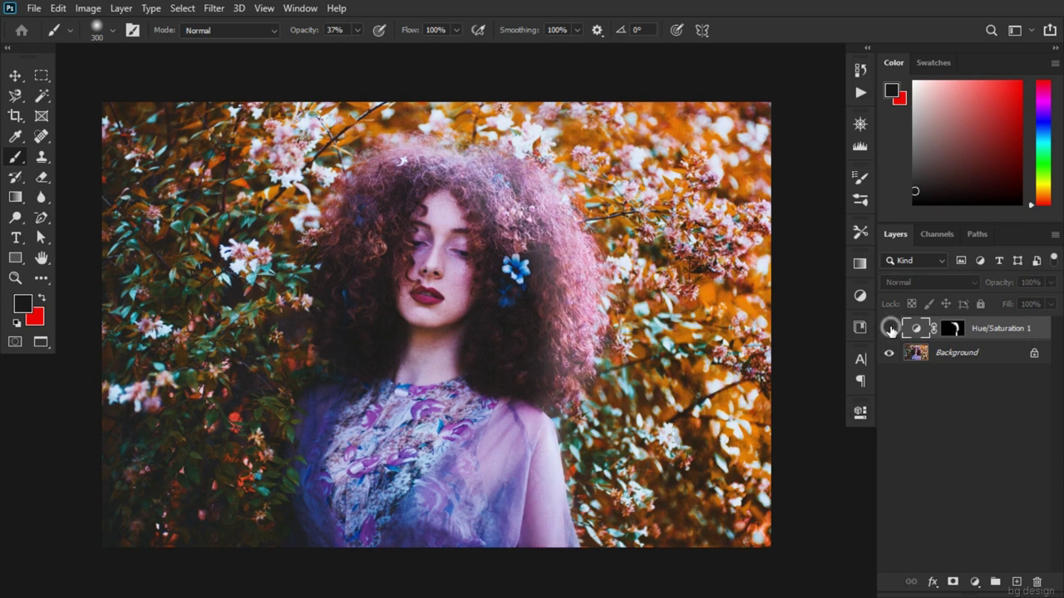
left_click(889, 330)
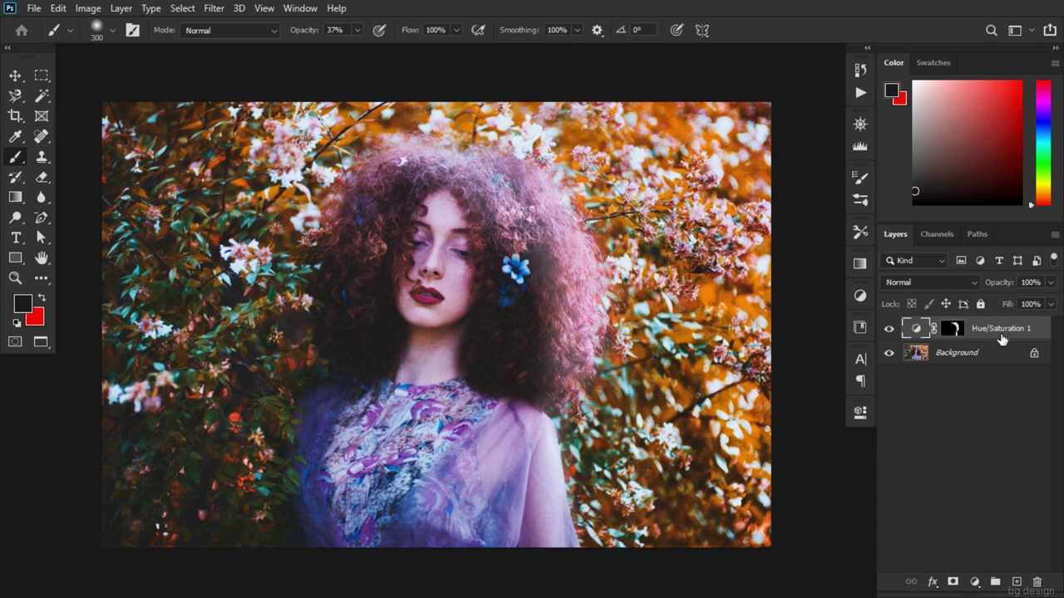
left_click(976, 583)
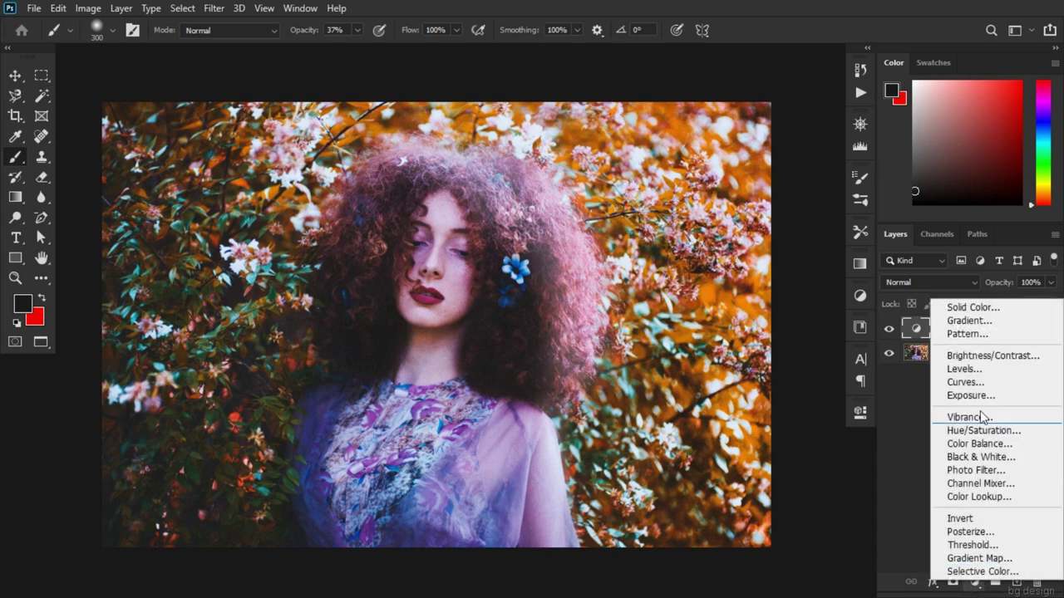
Step: Add a Solid Color fill layer with the hex colour d89dae
left_click(976, 307)
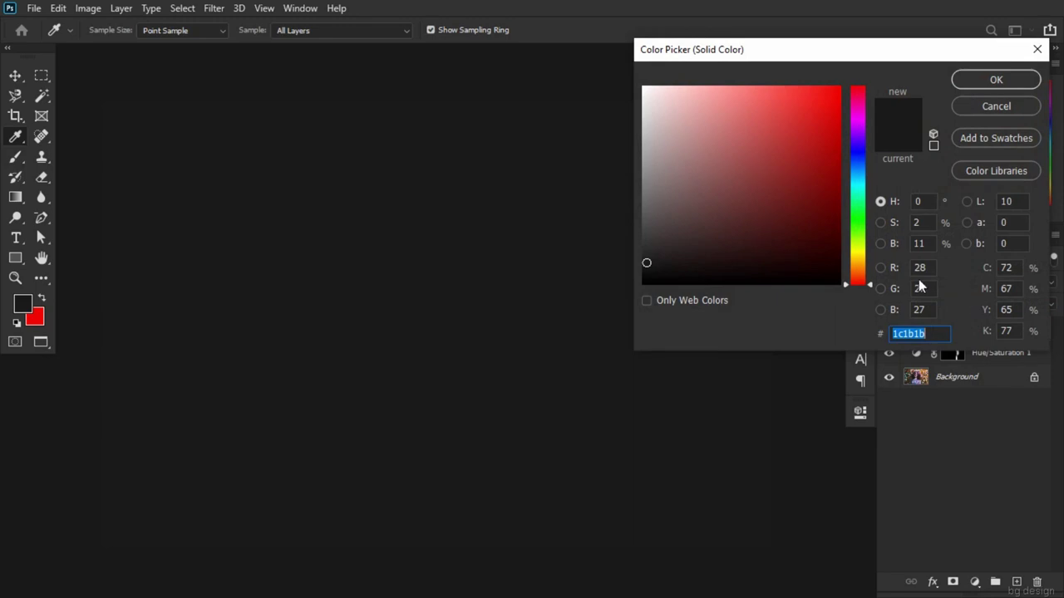
left_click_drag(800, 111, 832, 218)
left_click(810, 206)
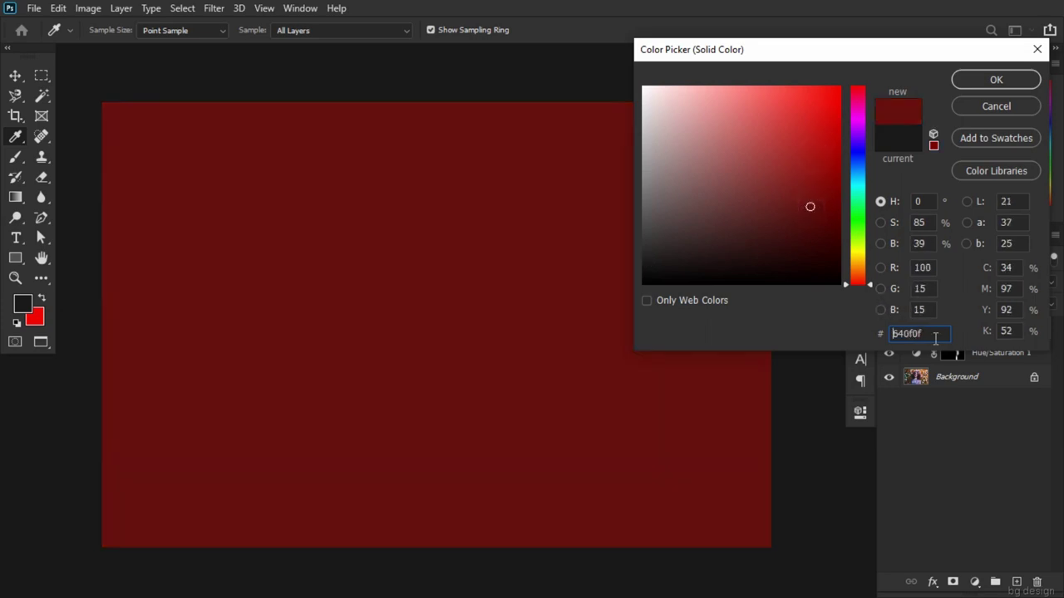
left_click(856, 340)
type("d8")
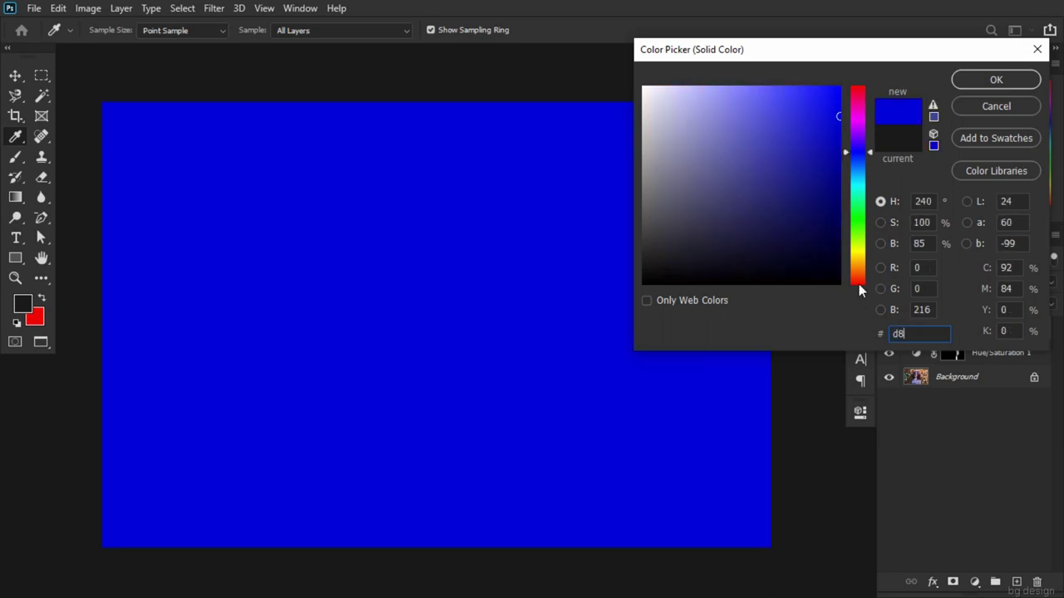
type("9")
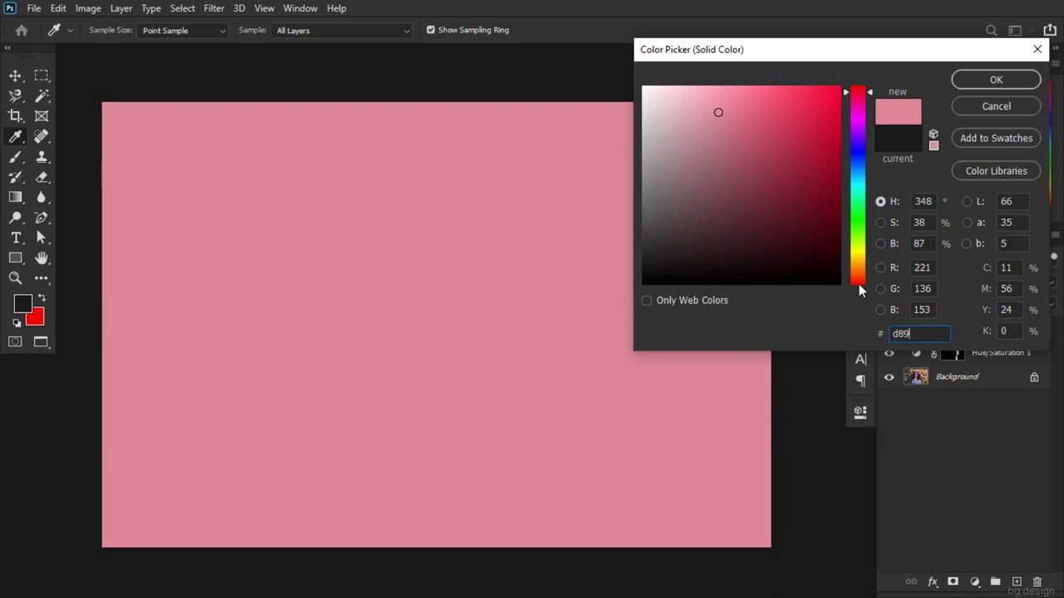
type("da")
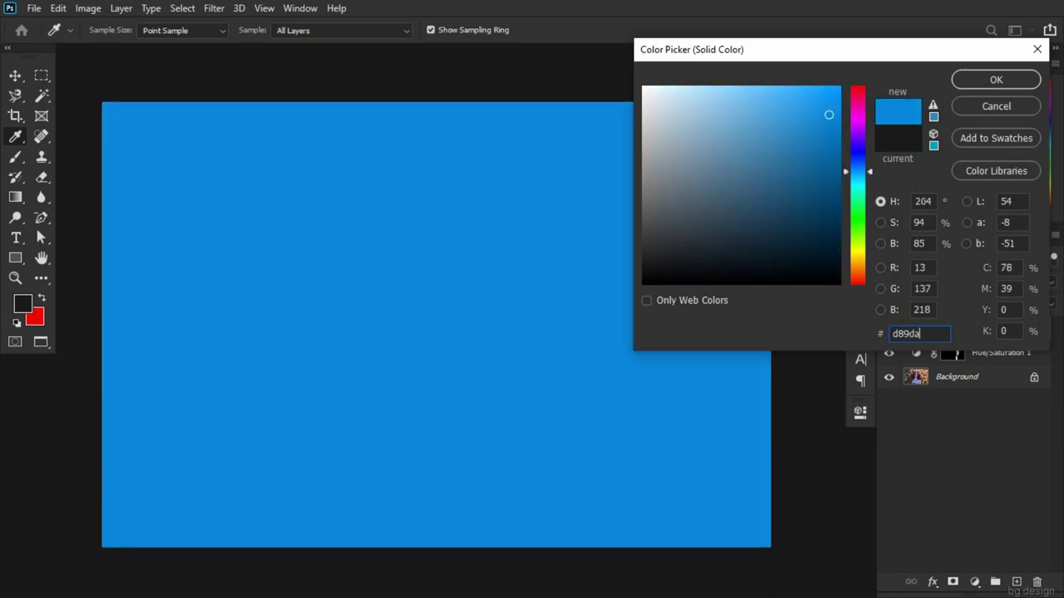
type("e")
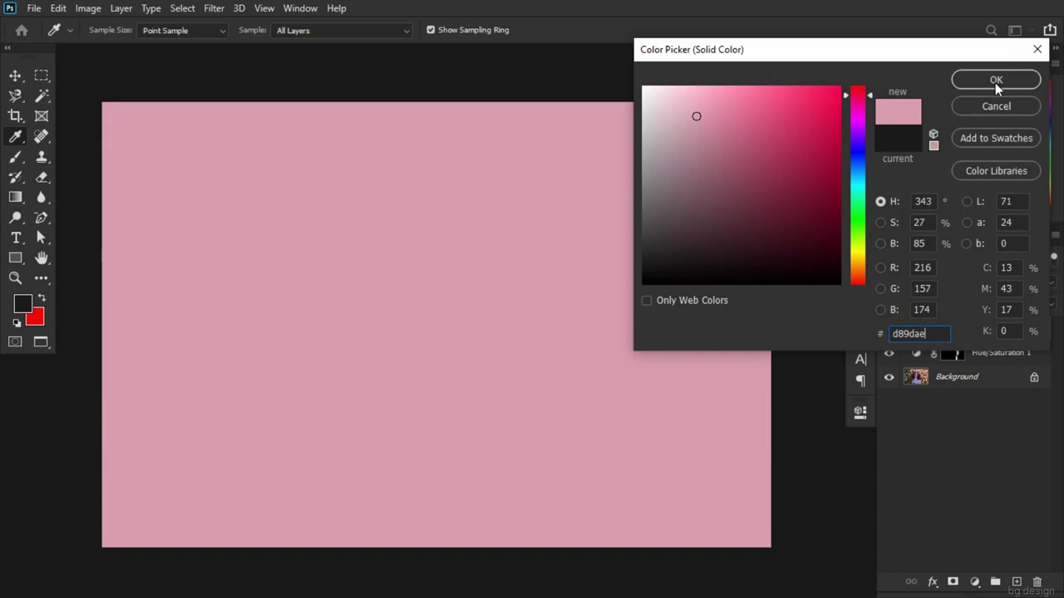
left_click(996, 81)
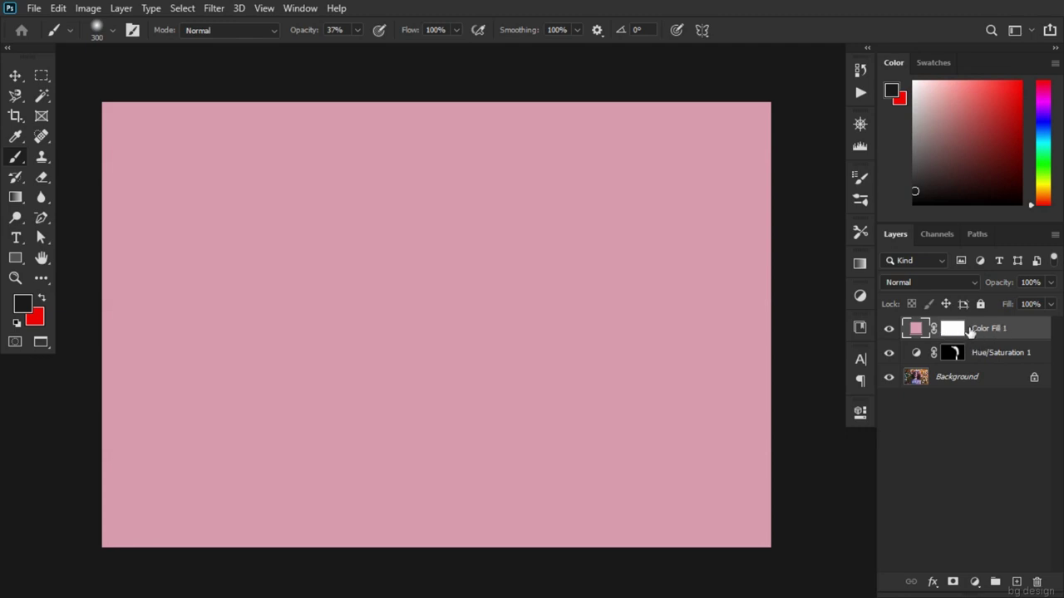
Step: Invert the Color Fill 1 mask to black so the pink fill is hidden
left_click(953, 331)
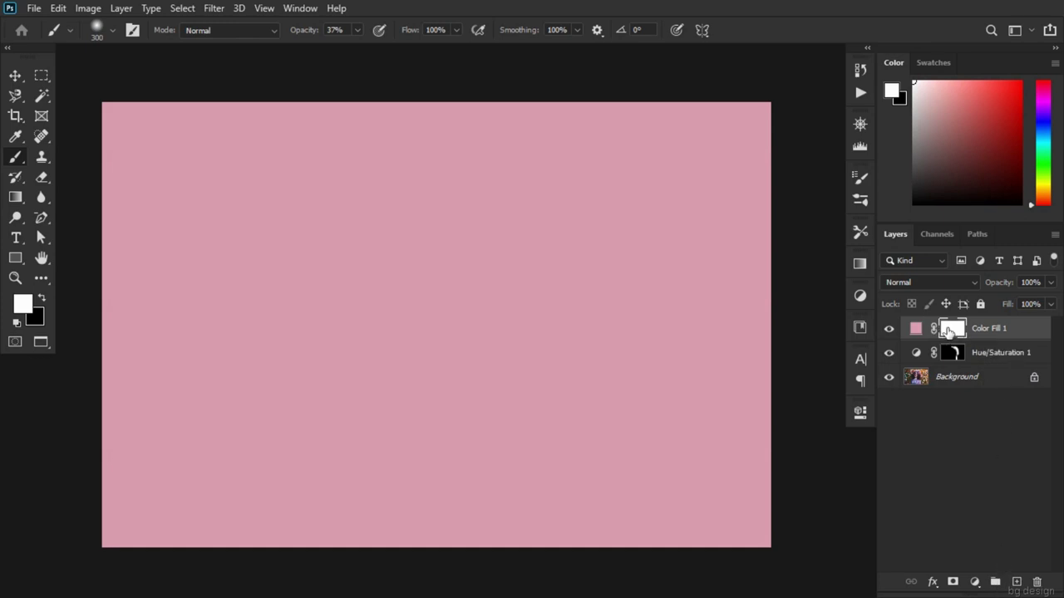
left_click_drag(949, 332, 950, 336)
key("ctrl+i")
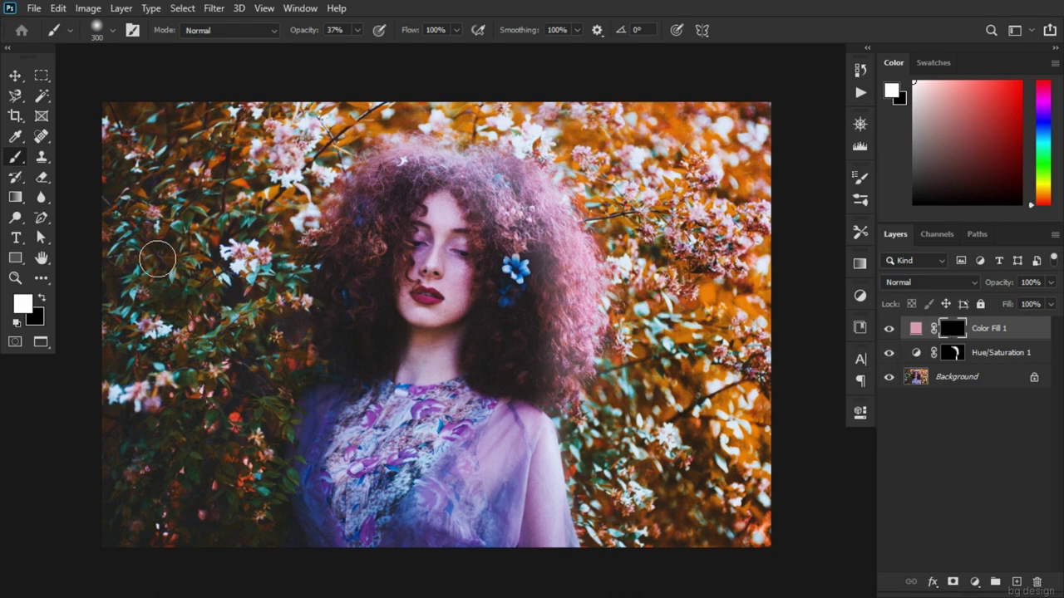
left_click(15, 198)
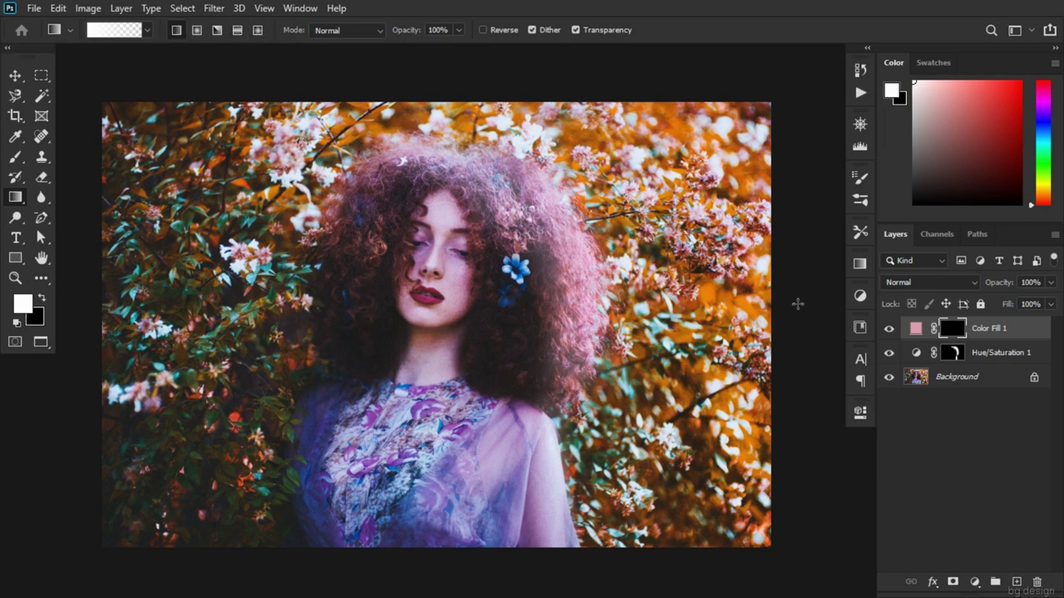
Step: Drag a gradient on the pink fill's mask from the right edge leftward, redoing it until soft
left_click_drag(808, 309, 414, 321)
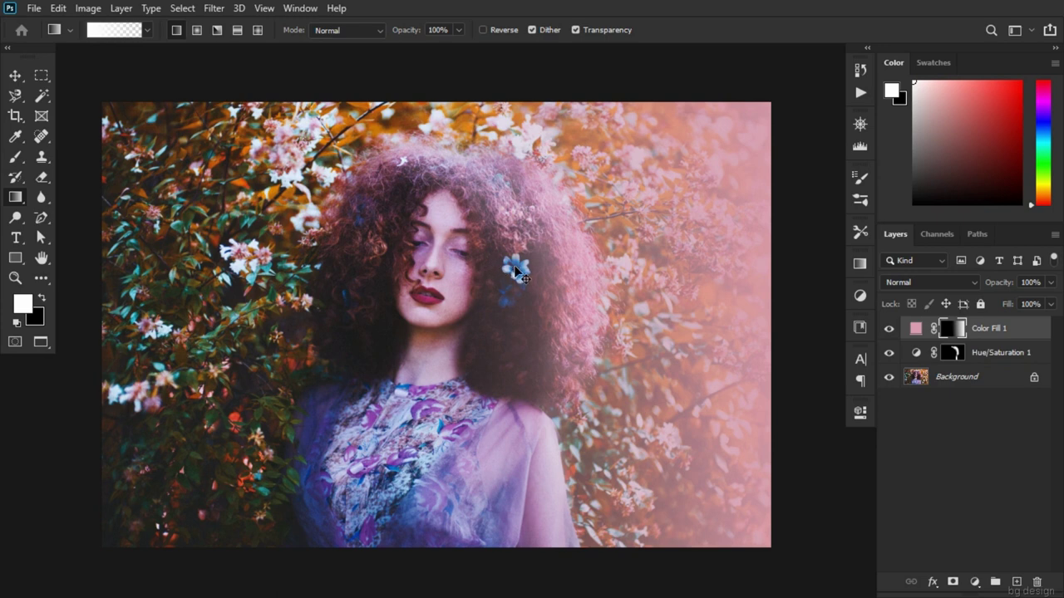
key("ctrl+BackSpace")
mouse_move(772, 404)
left_mouse_down()
mouse_move(596, 373)
mouse_move(644, 397)
left_mouse_up()
left_click_drag(729, 302, 533, 314)
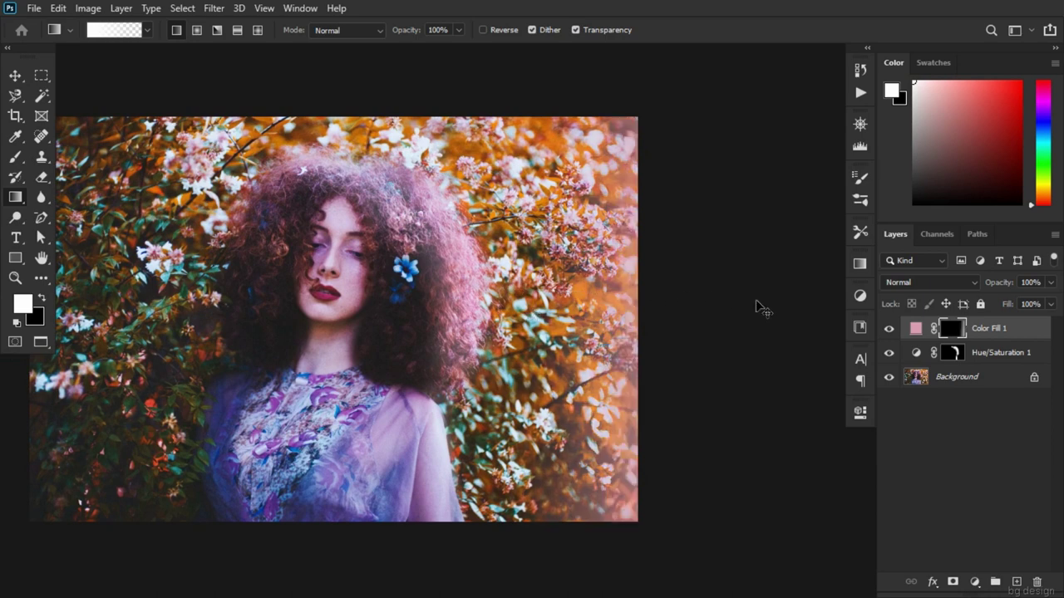
key("ctrl+z")
left_click_drag(763, 288, 418, 288)
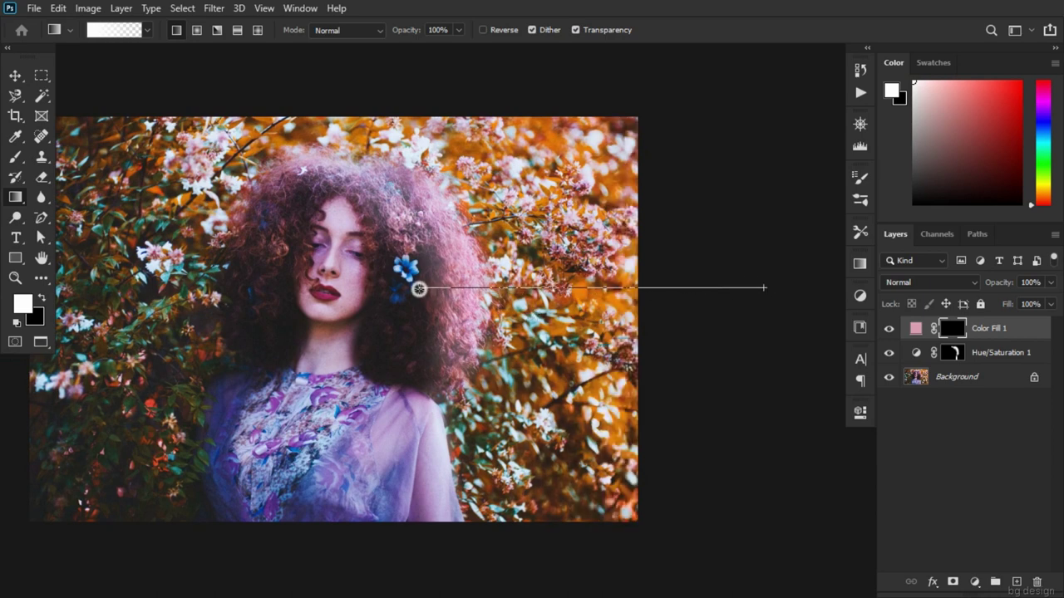
left_click_drag(645, 287, 643, 285)
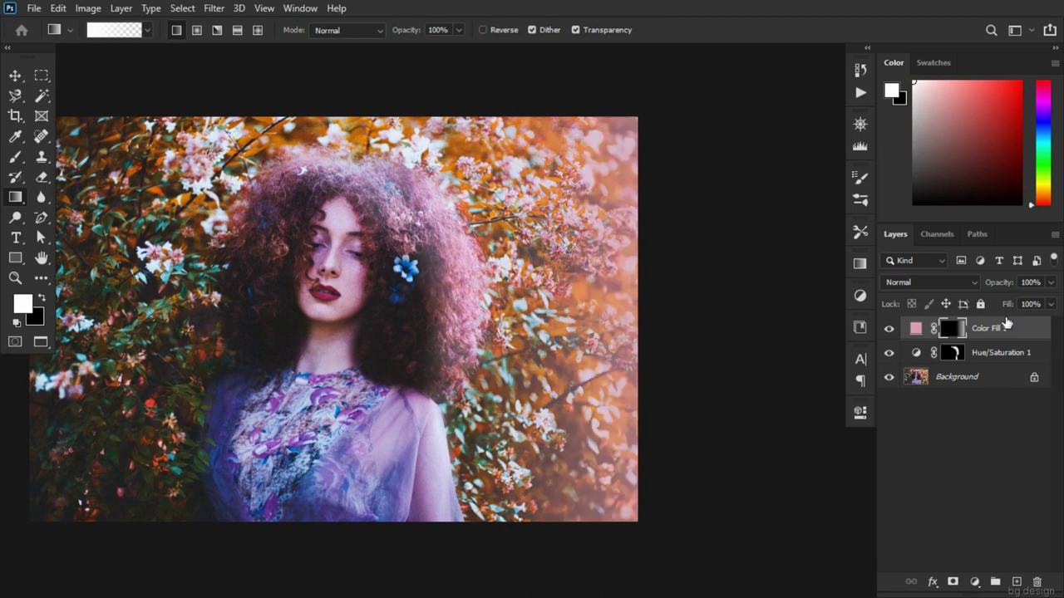
Step: Set the Color Fill 1 layer's blend mode to Hard Light
left_click(956, 465)
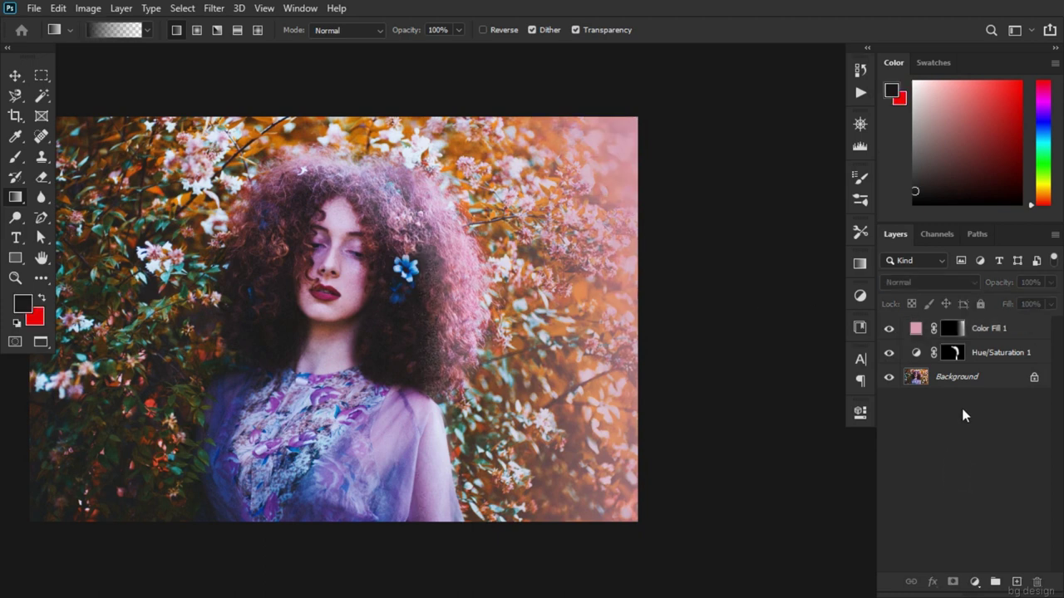
left_click(997, 354)
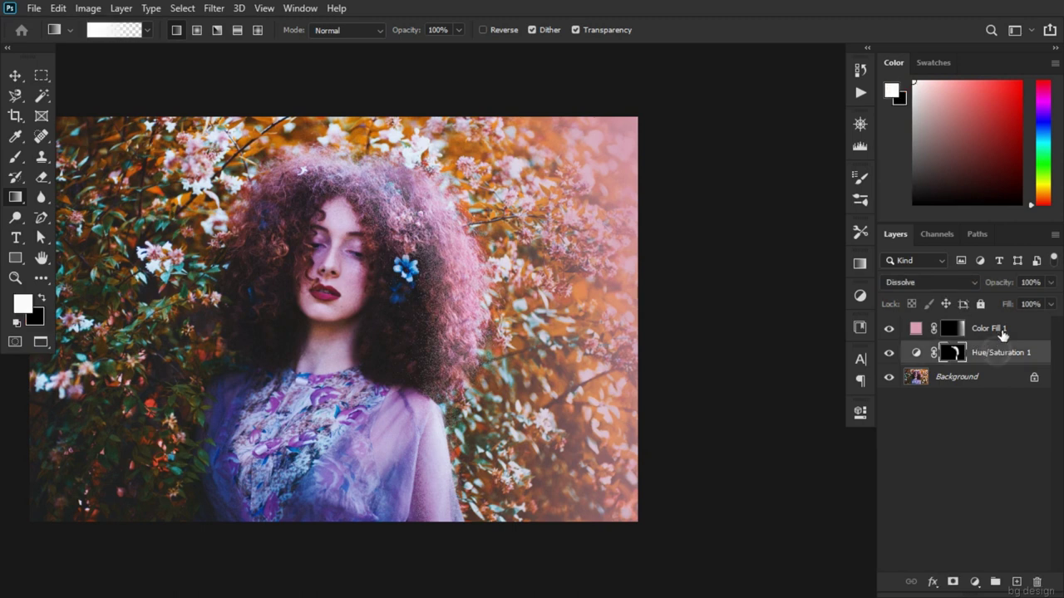
left_click(1001, 330, "shift")
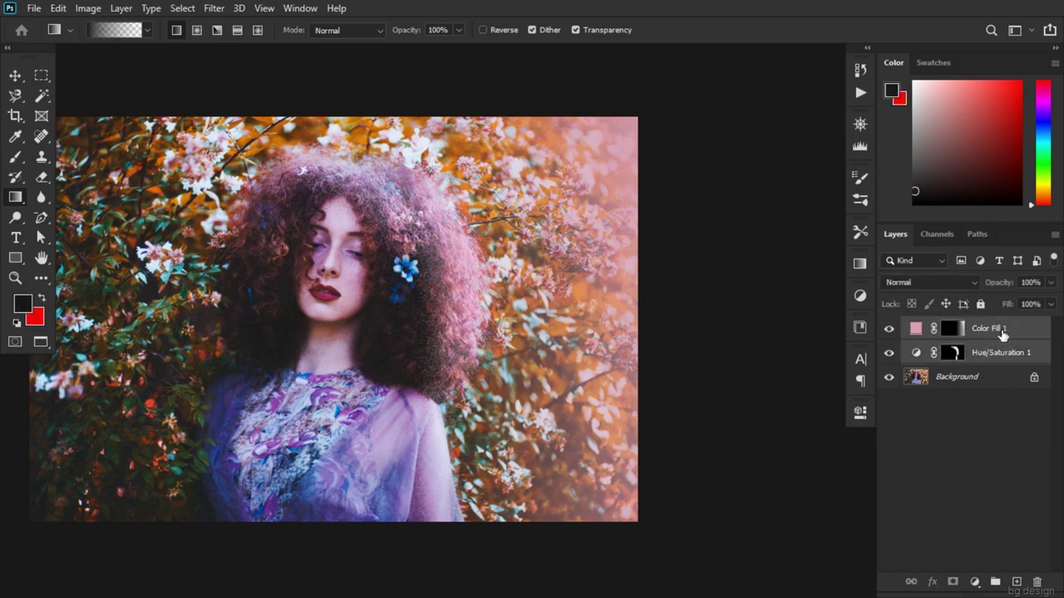
left_click(963, 281)
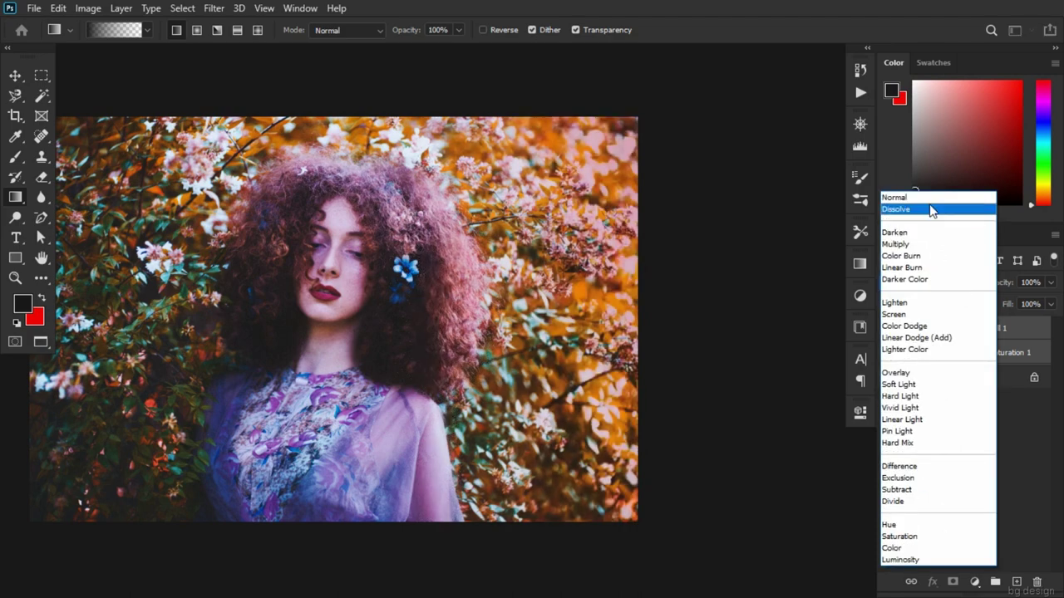
left_click(904, 396)
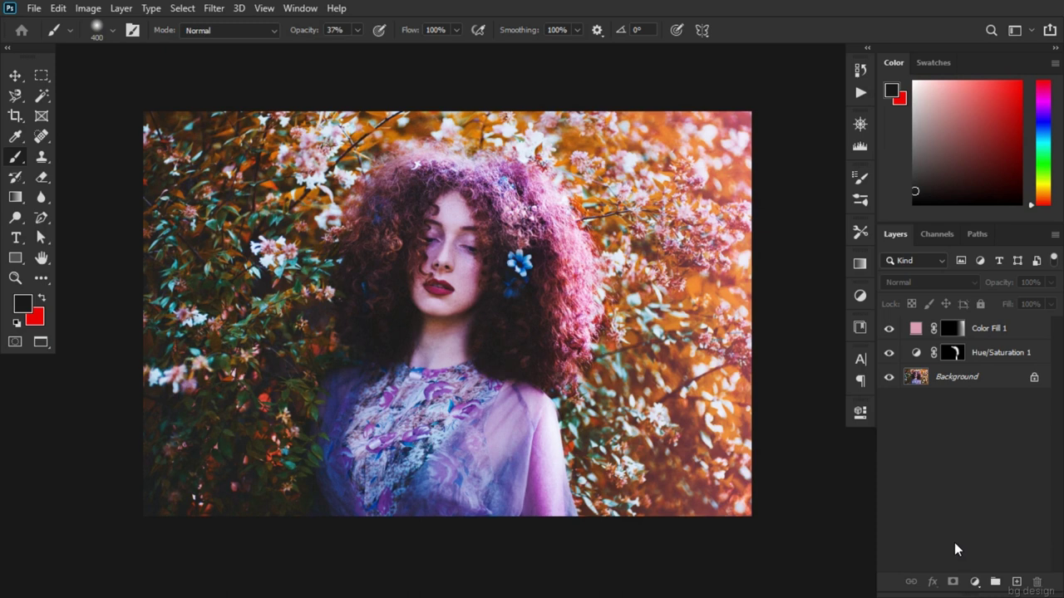
left_click(976, 585)
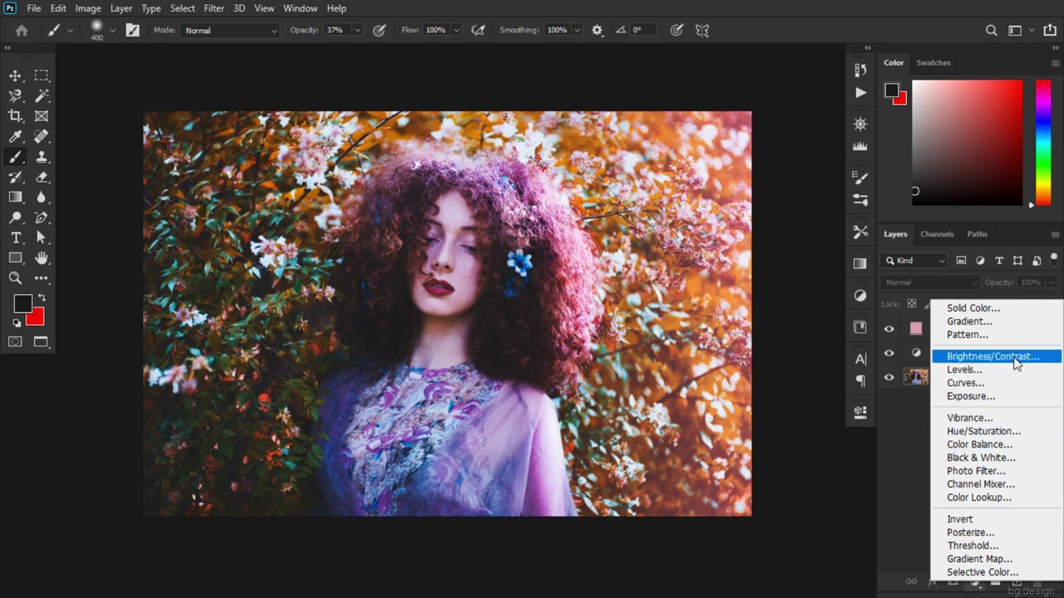
Step: Add a Brightness/Contrast adjustment with Brightness -117 and a slightly raised contrast
left_click(1014, 358)
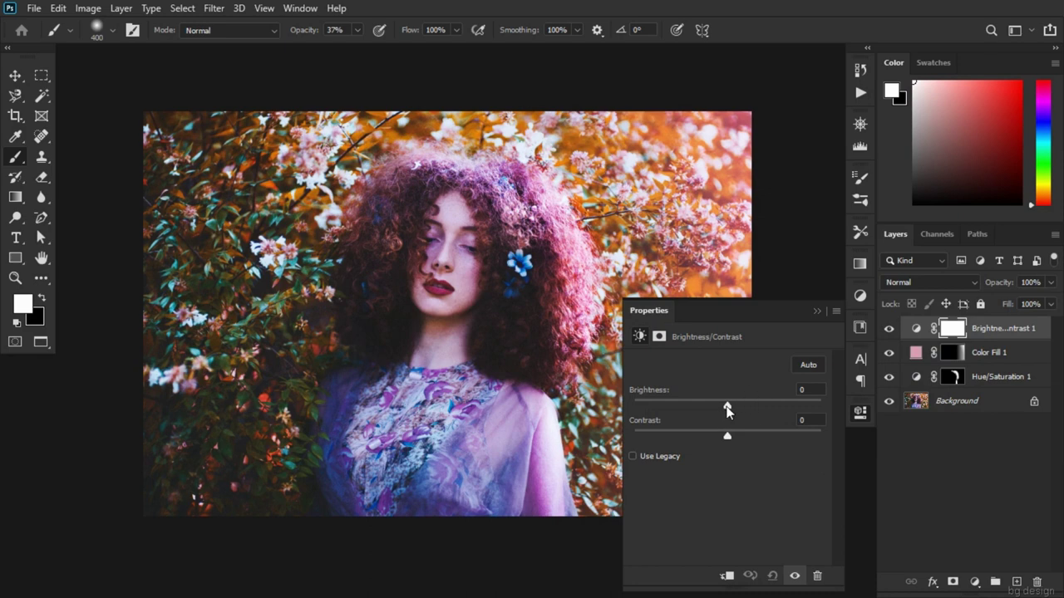
left_click_drag(728, 407, 652, 407)
left_click_drag(727, 434, 793, 435)
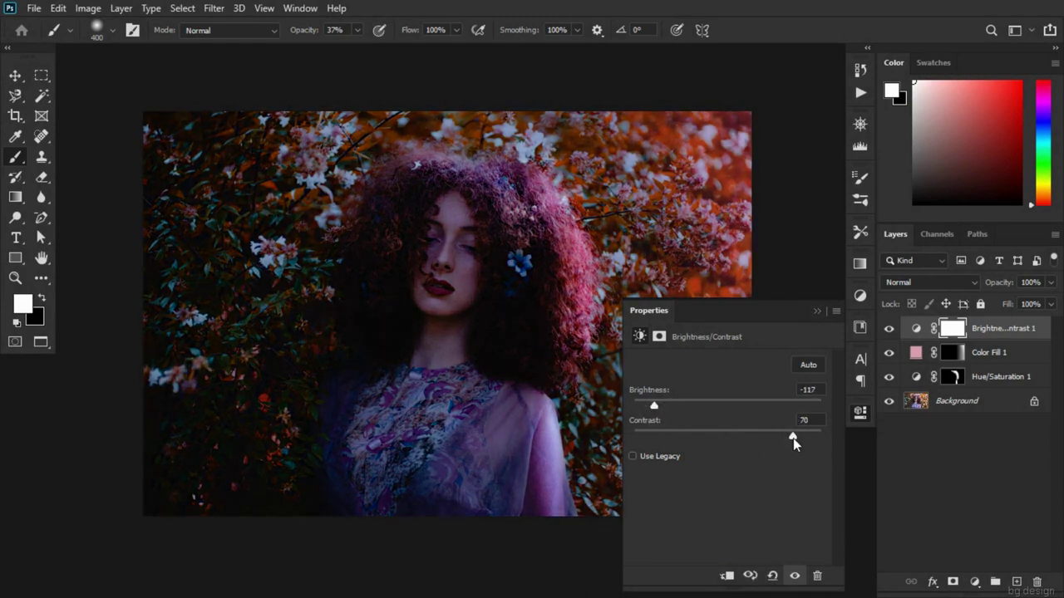
left_click_drag(793, 435, 738, 443)
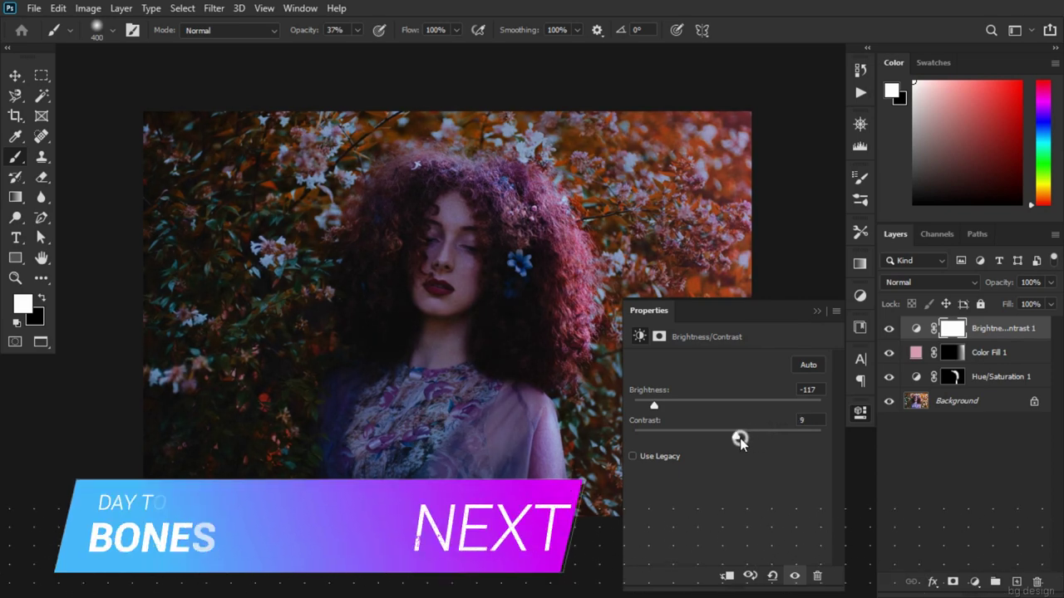
left_click(818, 311)
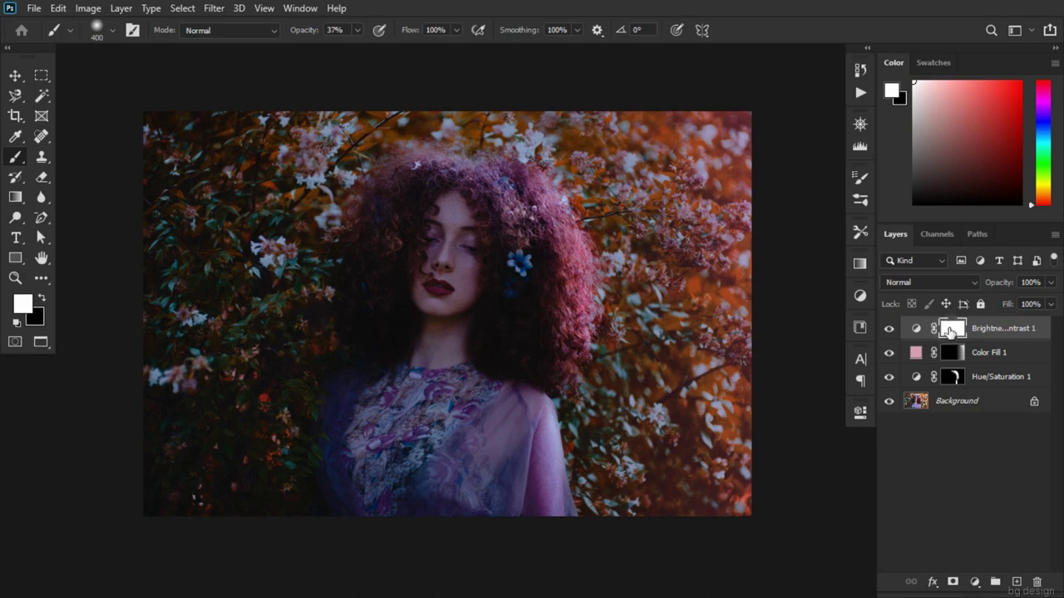
Step: Invert the Brightness/Contrast mask, then drag gradients in from the lower-left and upper-left corners
key("ctrl+i")
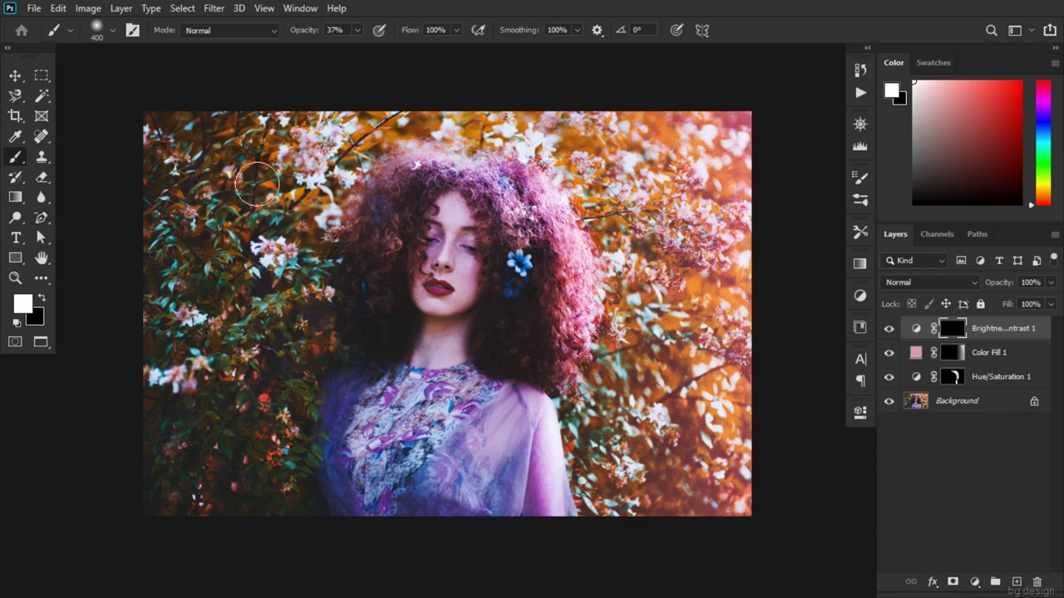
left_click(15, 197)
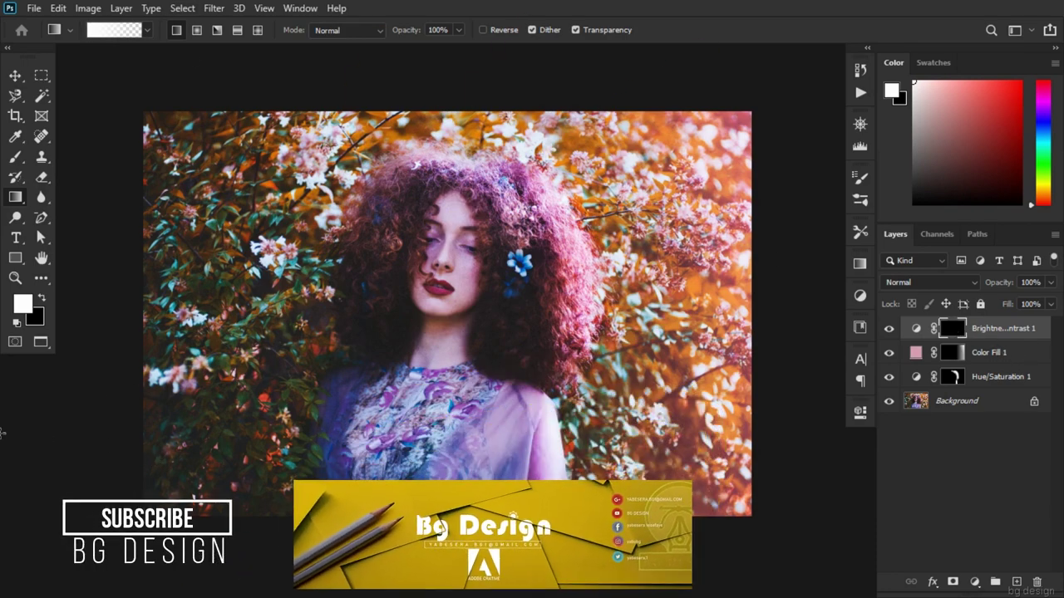
left_click_drag(34, 434, 474, 191)
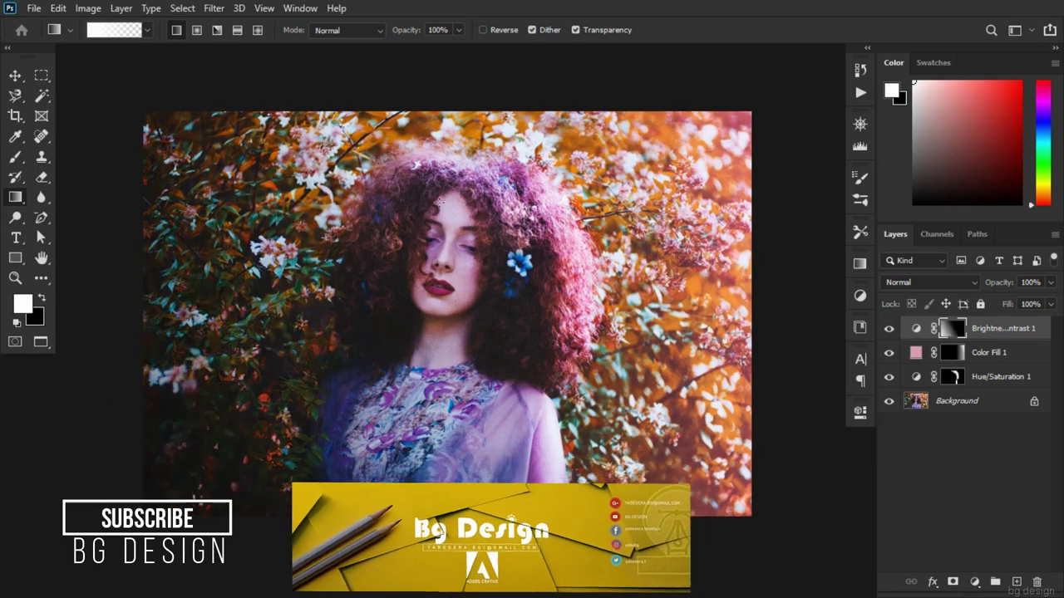
mouse_move(102, 328)
left_mouse_down()
mouse_move(390, 184)
mouse_move(448, 134)
left_mouse_up()
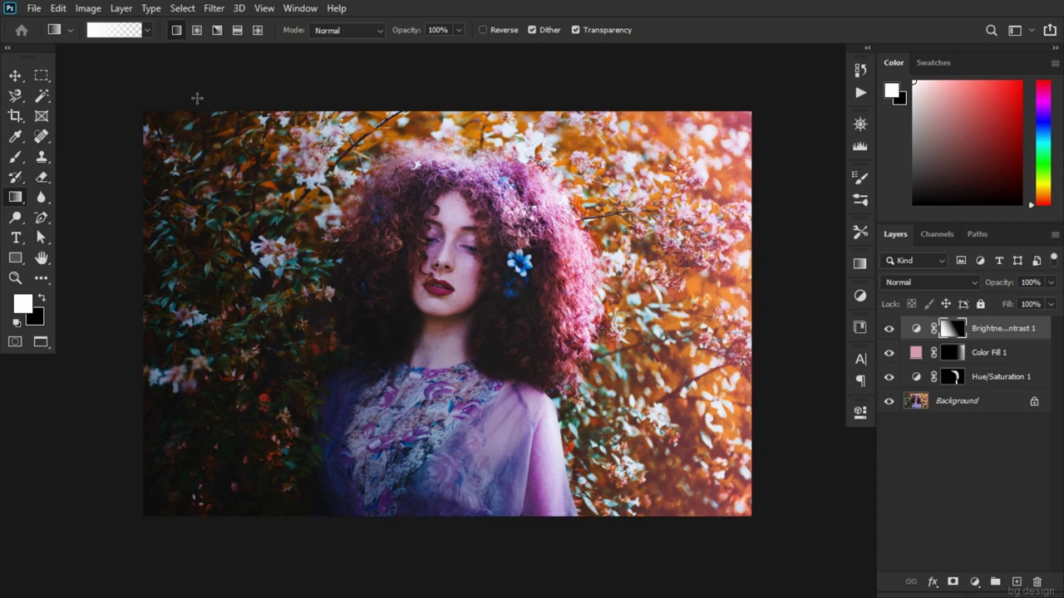
left_click_drag(197, 98, 537, 226)
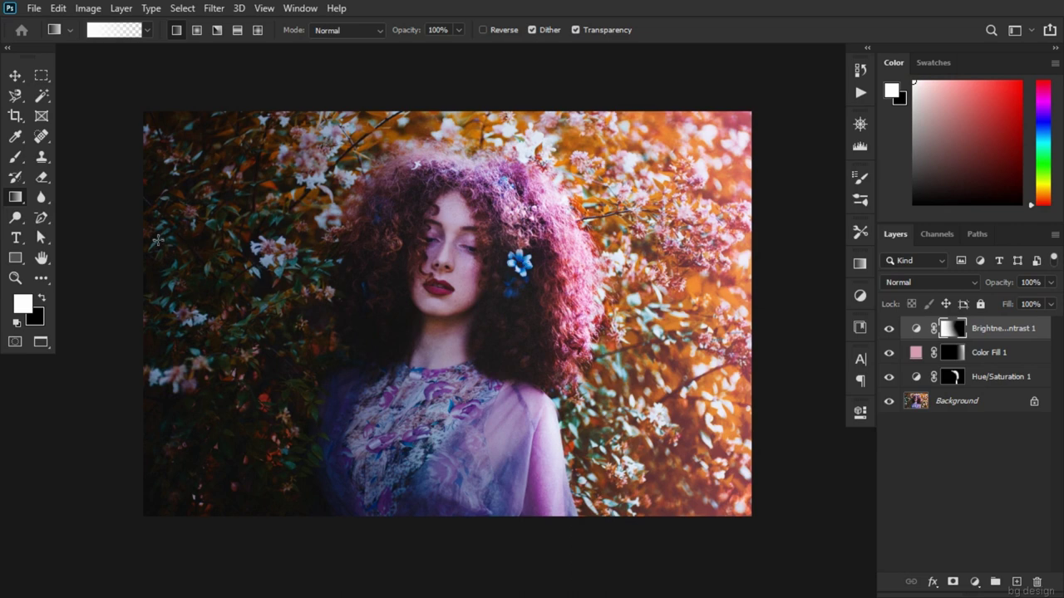
Step: Compare the darkening layer on and off, then reduce its fill to 73%
left_click(889, 329)
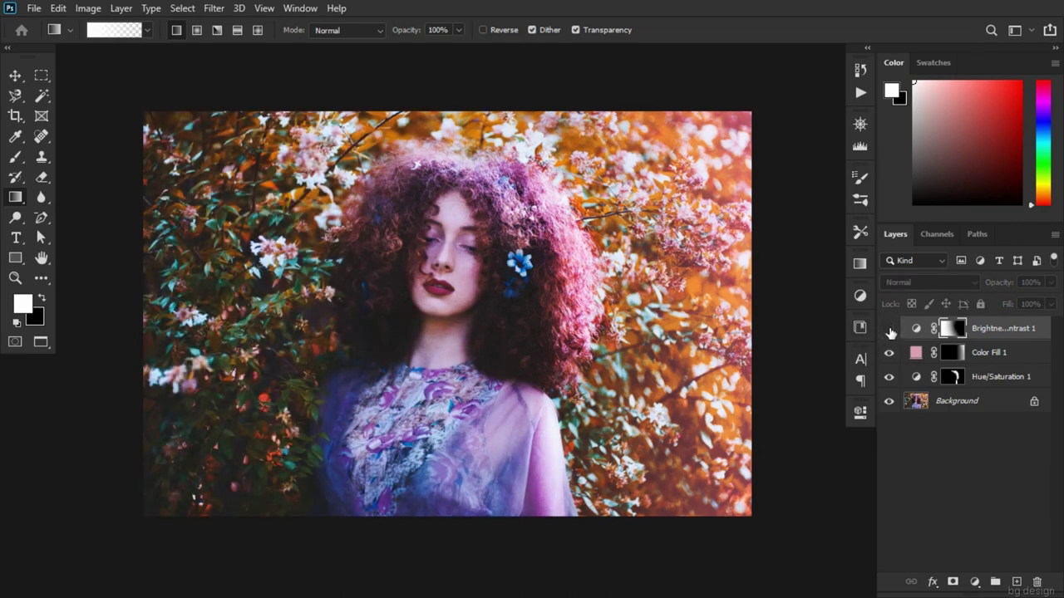
left_click(890, 329)
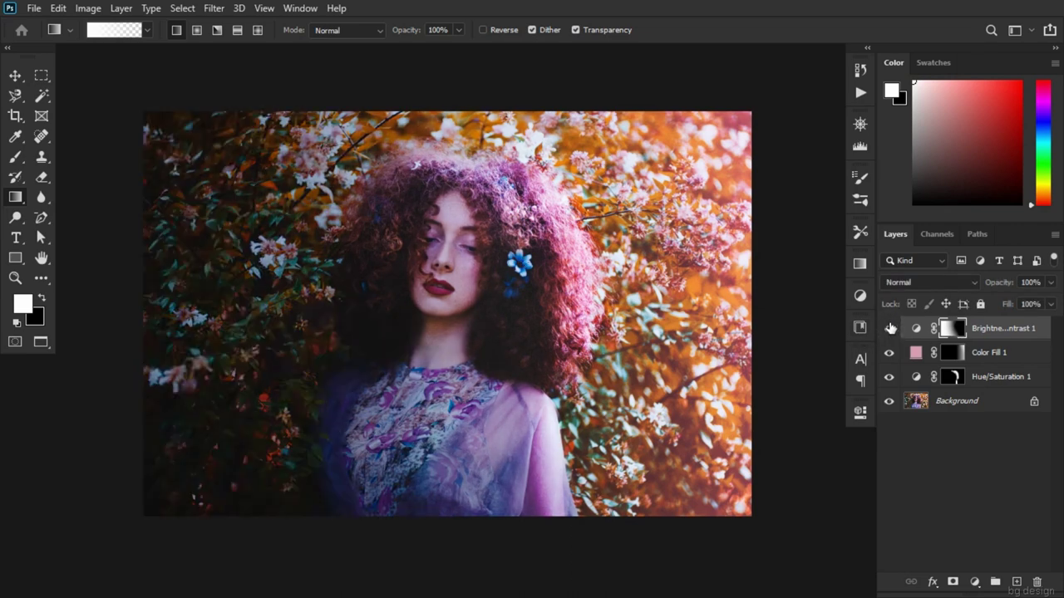
left_click(1050, 304)
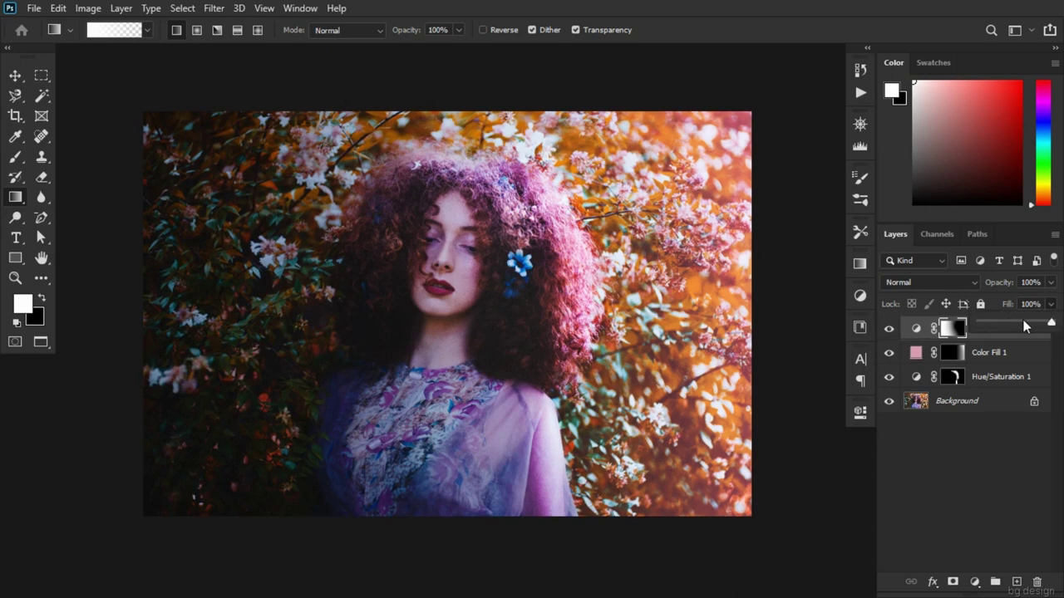
left_click_drag(1052, 322, 1033, 324)
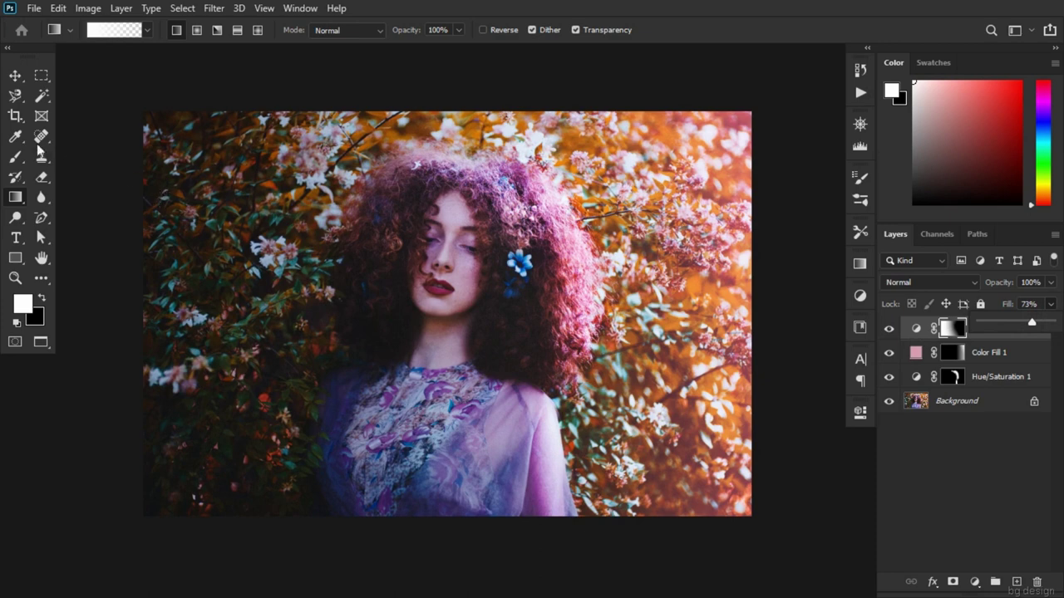
left_click(937, 341)
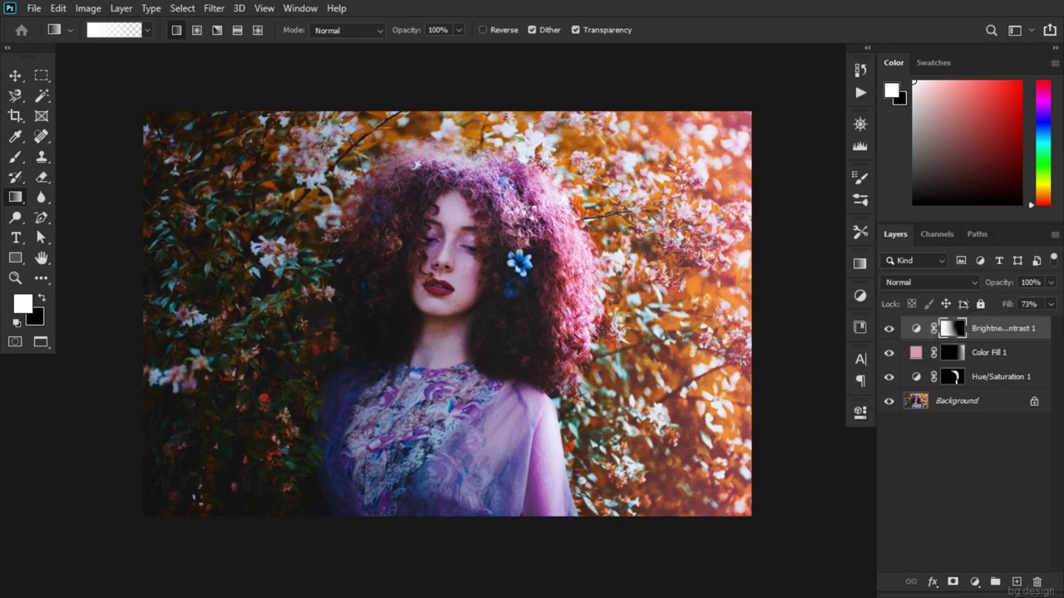
Step: Brush the darkening into the mask beside the neck, dress and hair at 100%, then 47% opacity
key("b")
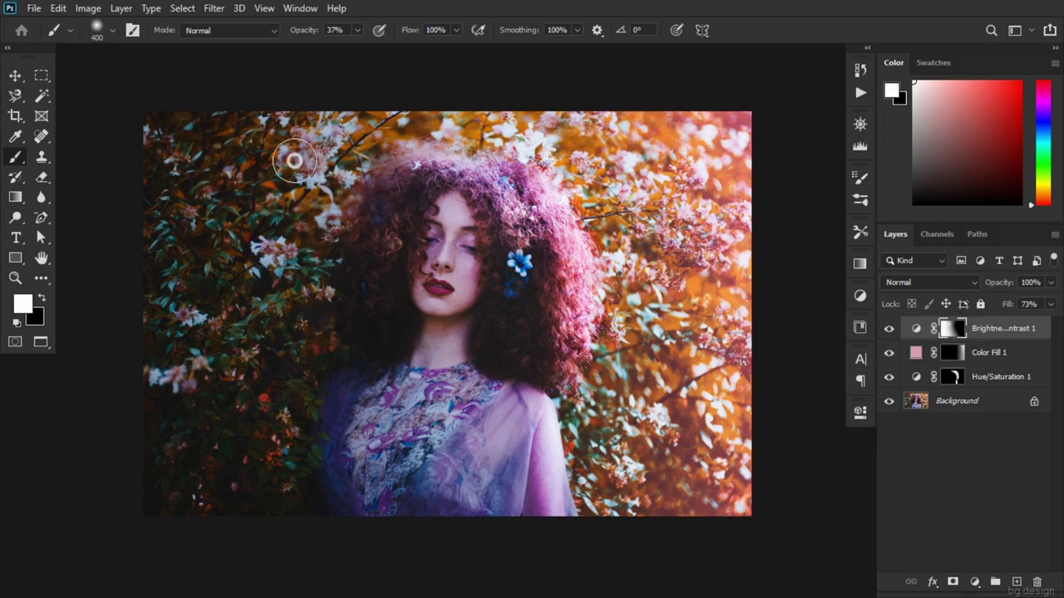
mouse_move(623, 229)
left_mouse_down()
mouse_move(655, 310)
mouse_move(566, 363)
mouse_move(593, 317)
left_mouse_up()
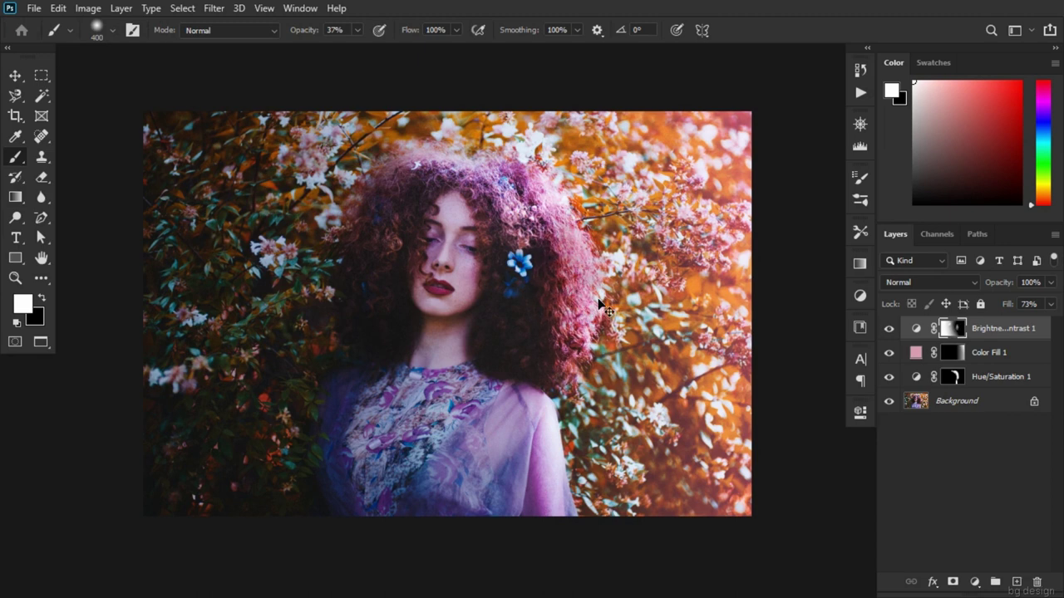
key("ctrl+z")
key("ctrl+z")
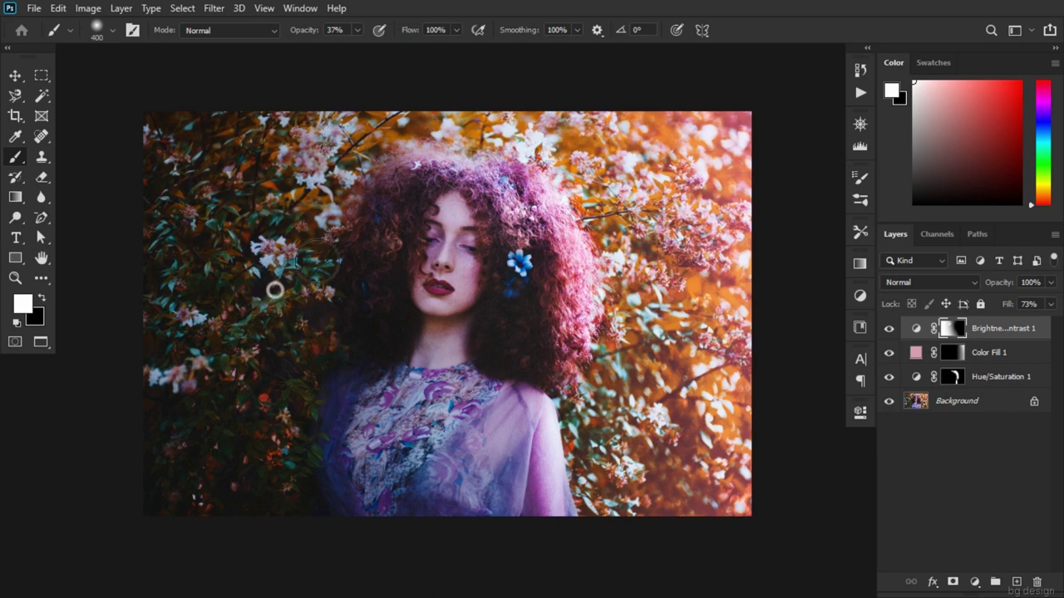
mouse_move(375, 344)
left_mouse_down()
mouse_move(410, 247)
mouse_move(381, 225)
mouse_move(354, 266)
left_mouse_up()
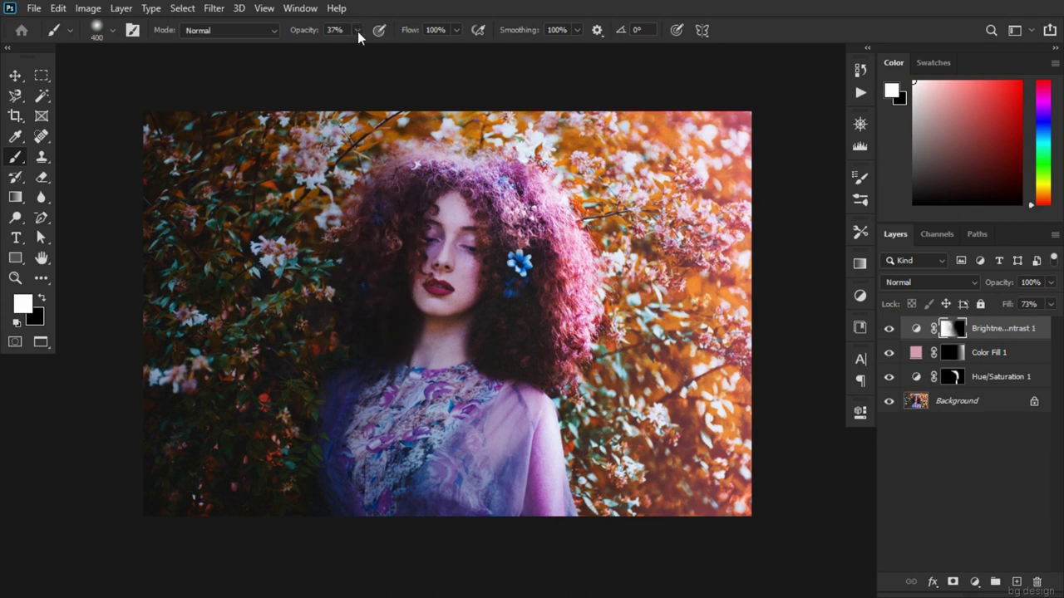
left_click_drag(357, 48, 407, 47)
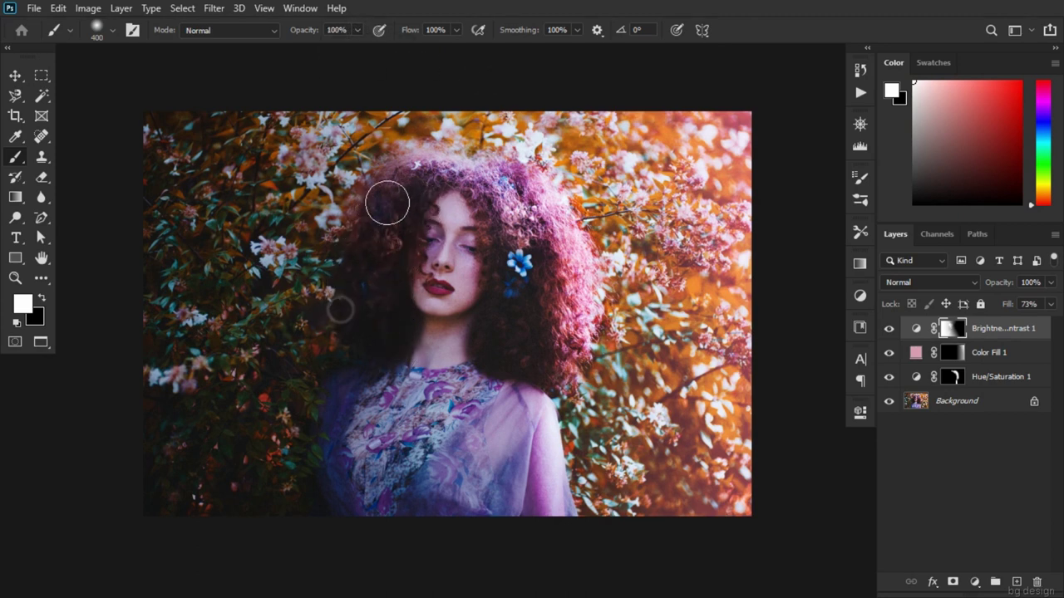
left_click_drag(380, 174, 401, 197)
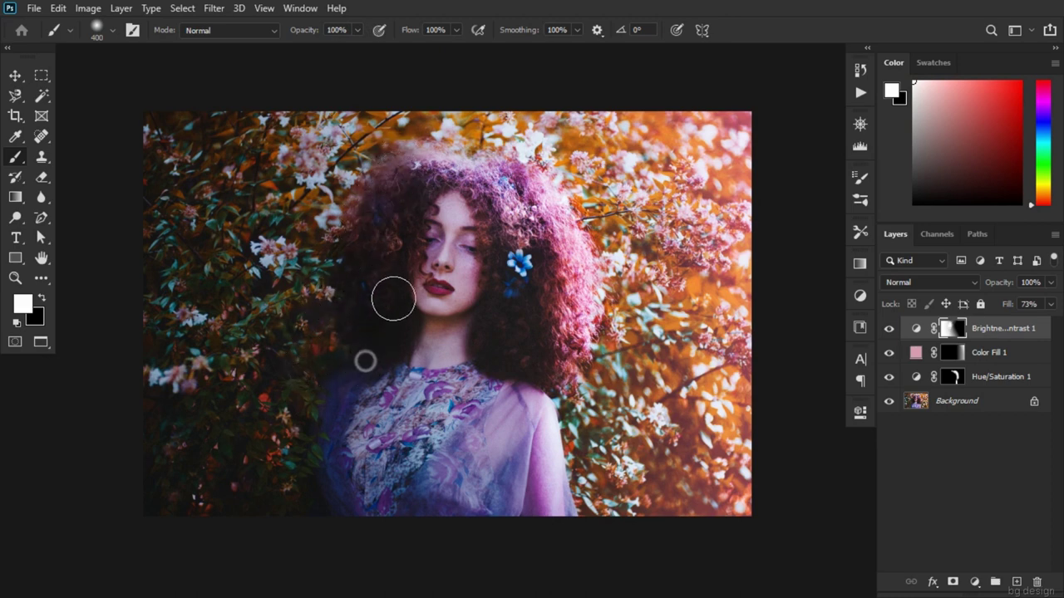
mouse_move(392, 299)
left_mouse_down()
mouse_move(427, 214)
mouse_move(382, 374)
mouse_move(413, 273)
mouse_move(410, 309)
left_mouse_up()
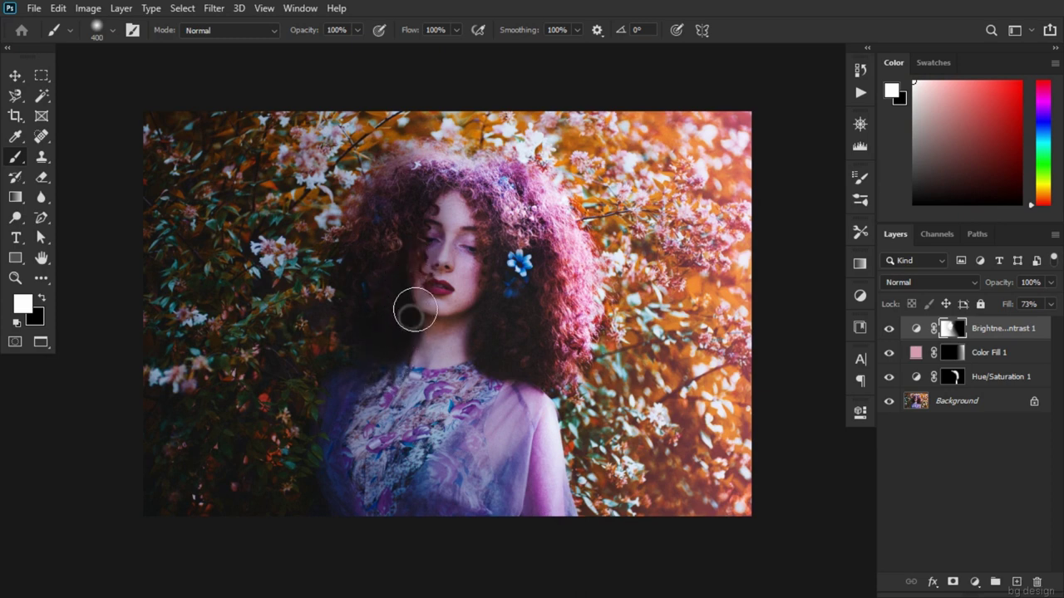
left_click_drag(358, 30, 318, 48)
left_click(42, 300)
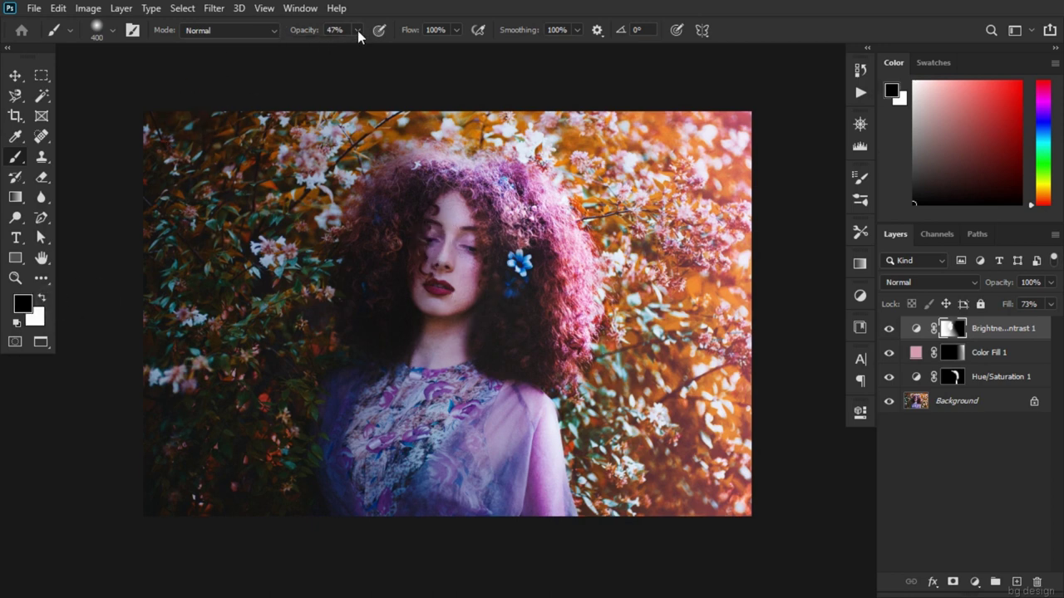
scroll(532, 297, "down", 1)
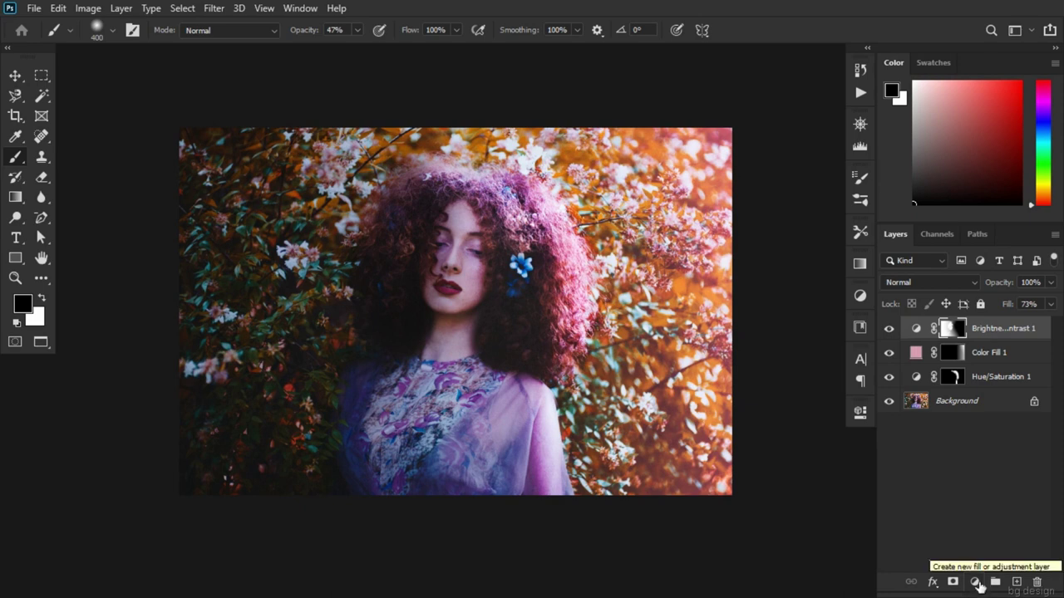
Step: Add a new empty layer for the lip colour and zoom in on the mouth
left_click(1019, 585)
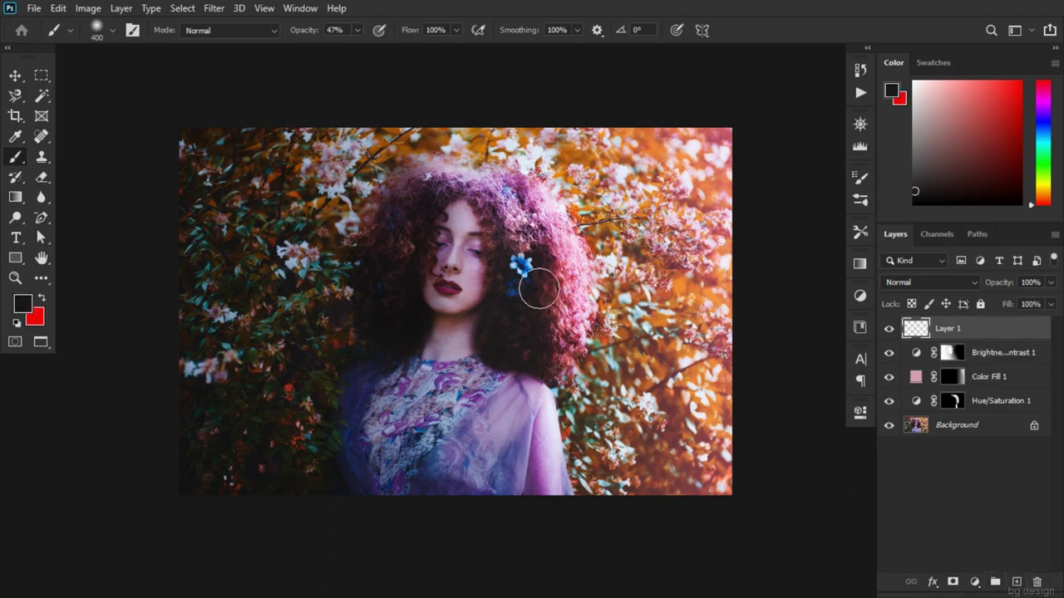
scroll(462, 286, "up", 2)
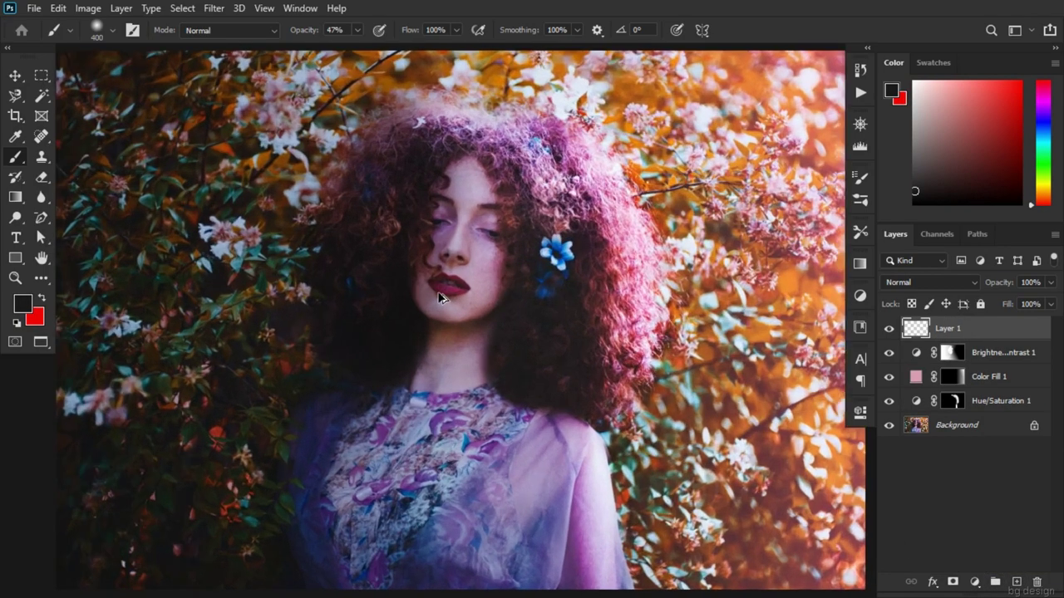
scroll(462, 286, "up", 2)
scroll(462, 286, "up", 2)
scroll(459, 268, "up", 2)
scroll(482, 278, "up", 2)
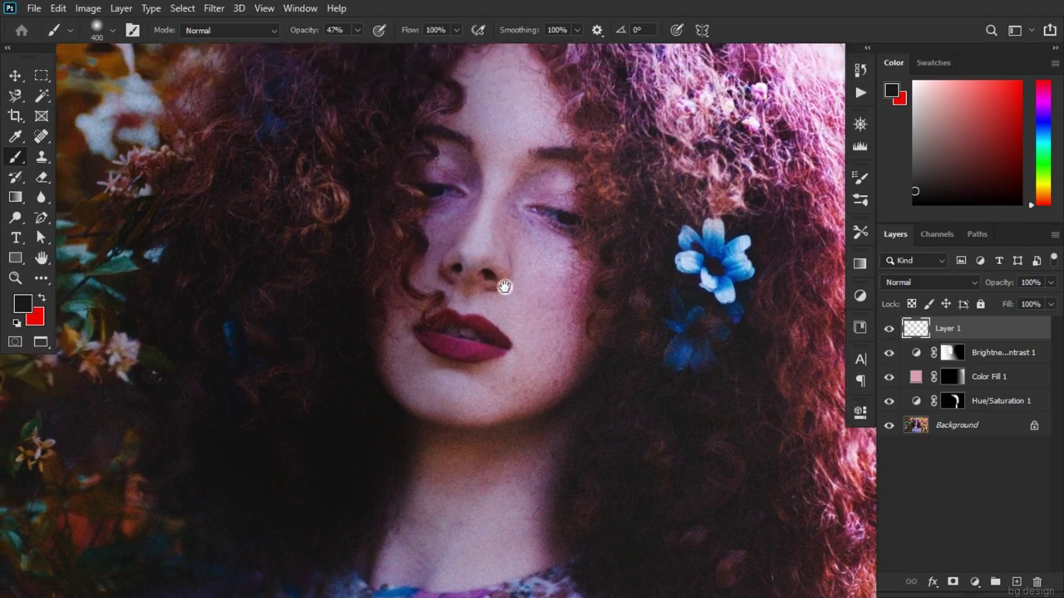
scroll(482, 316, "up", 2)
scroll(480, 354, "up", 2)
scroll(479, 353, "up", 1)
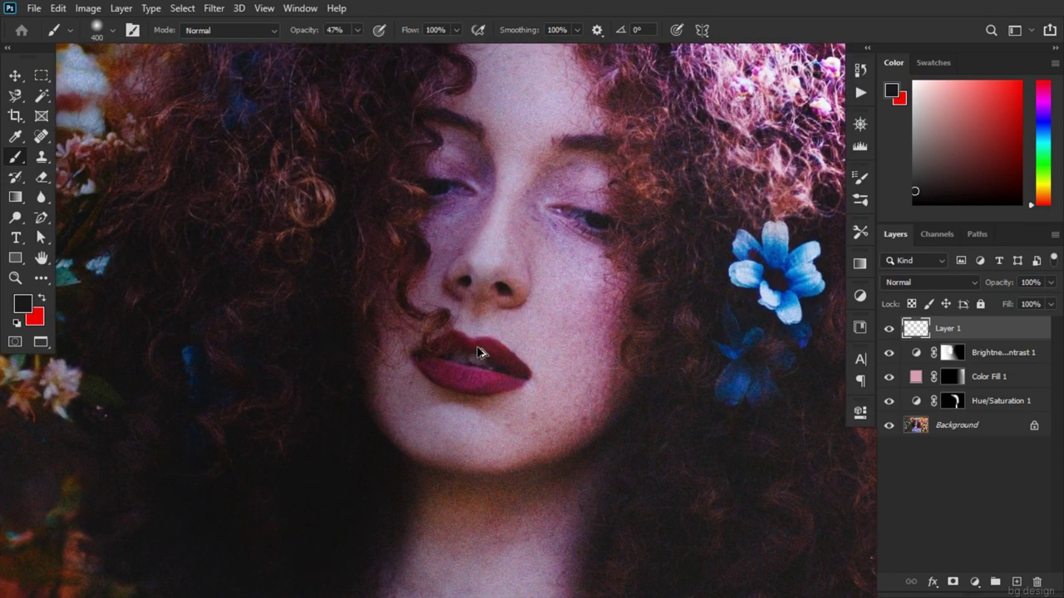
scroll(482, 349, "up", 2)
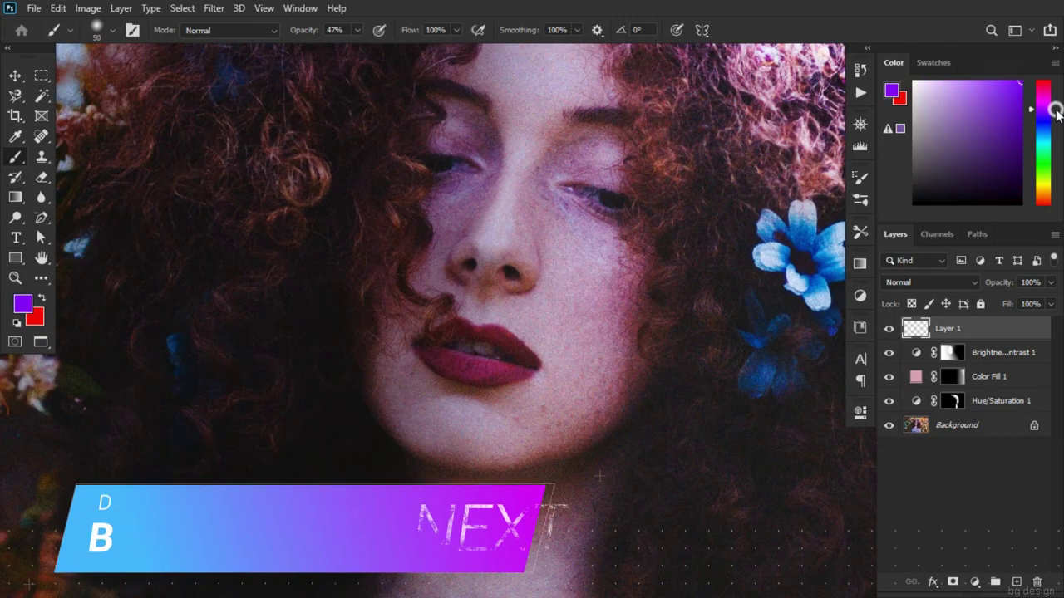
Step: Paint the lower and upper lips solid purple at 100% brush opacity
mouse_move(458, 363)
left_mouse_down()
mouse_move(534, 373)
mouse_move(446, 368)
mouse_move(417, 354)
left_mouse_up()
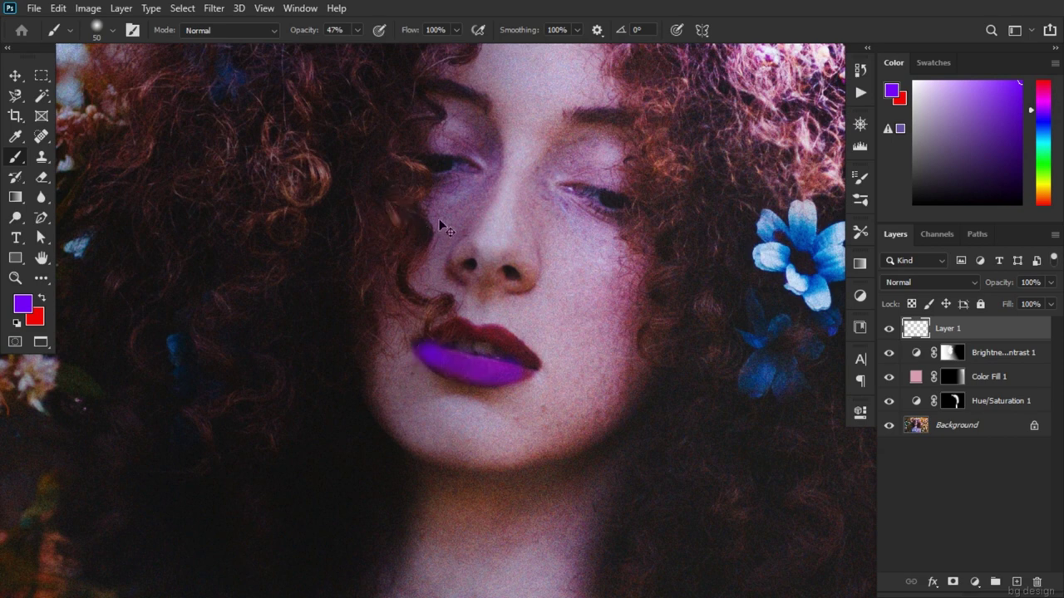
key("ctrl+z")
key("ctrl+z")
left_click(356, 30)
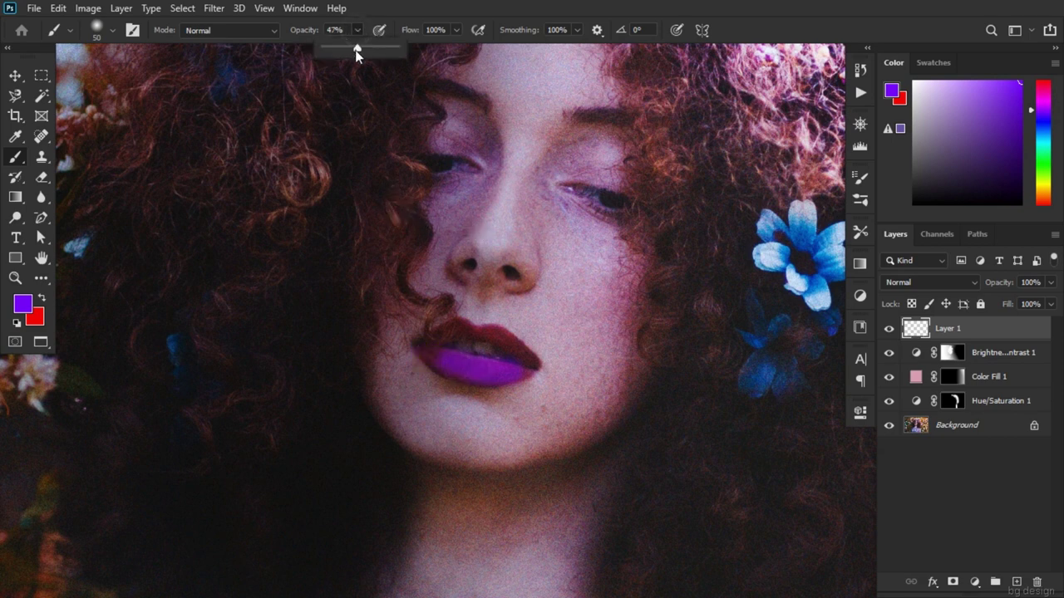
left_click_drag(355, 47, 395, 47)
mouse_move(425, 349)
left_mouse_down()
mouse_move(533, 374)
mouse_move(420, 349)
left_mouse_up()
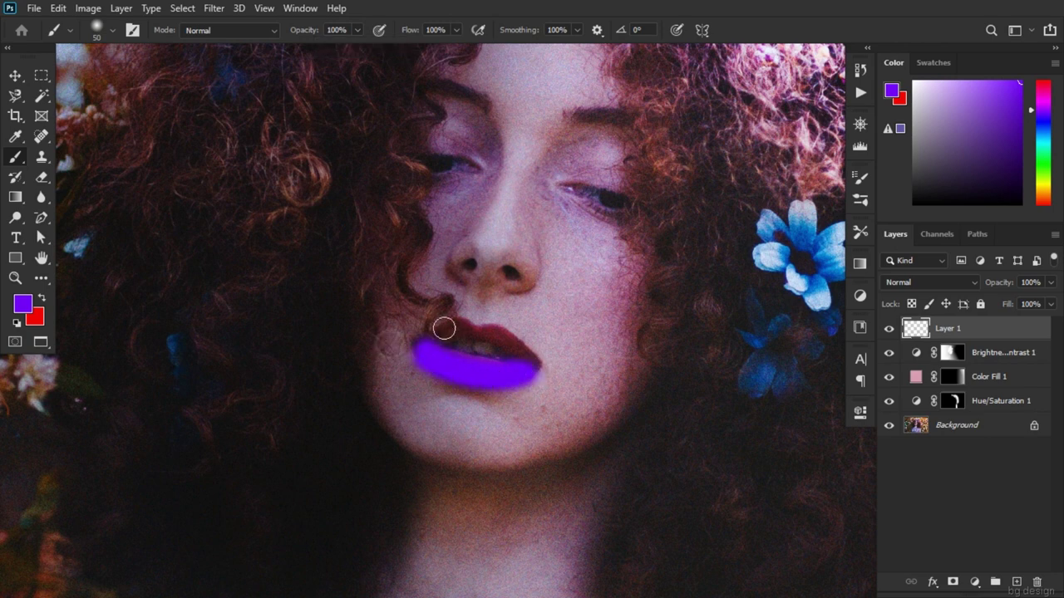
mouse_move(423, 343)
left_mouse_down()
mouse_move(451, 325)
mouse_move(551, 365)
mouse_move(487, 346)
mouse_move(498, 332)
mouse_move(458, 339)
mouse_move(438, 325)
mouse_move(451, 330)
mouse_move(435, 356)
mouse_move(519, 360)
mouse_move(437, 341)
mouse_move(469, 356)
left_mouse_up()
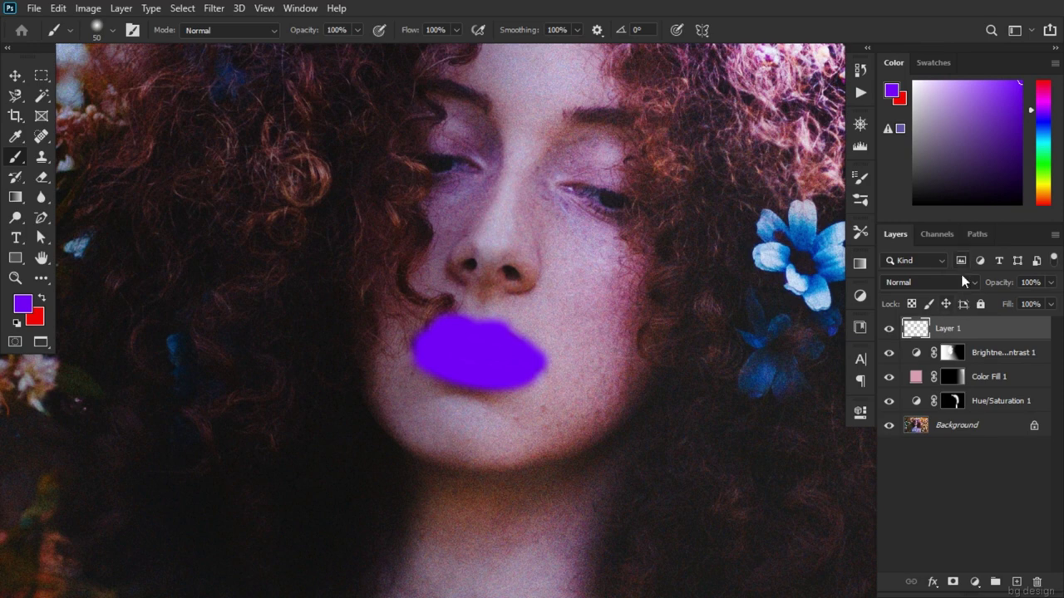
Step: Set the purple lip layer to Multiply blend mode and add a layer mask
left_click(956, 282)
left_click(903, 246)
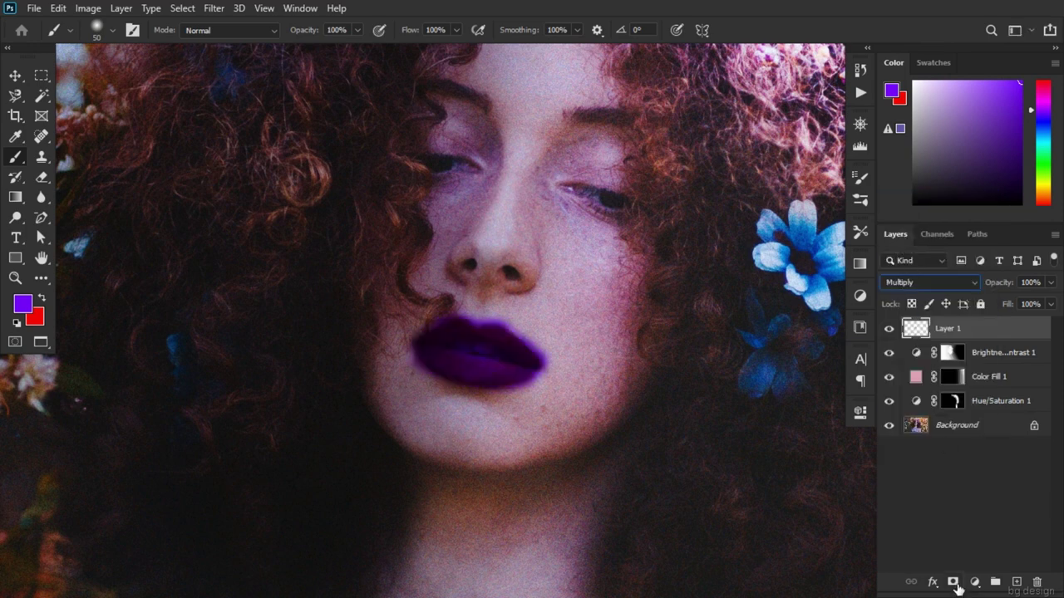
left_click(953, 582)
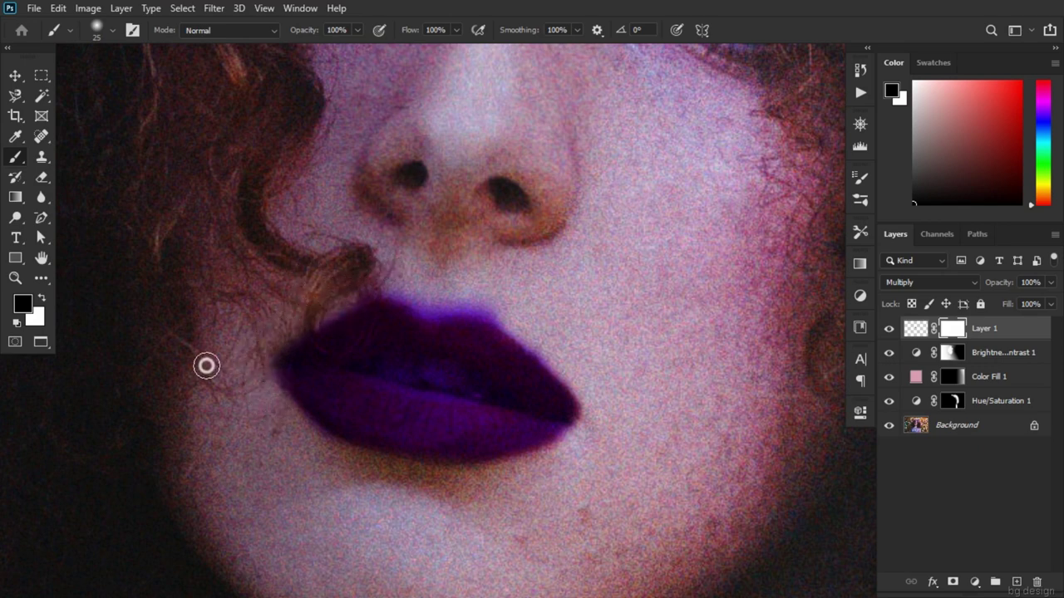
Step: Mask out purple above the upper lip, lowering the layer fill to check the edges
left_click_drag(397, 287, 525, 308)
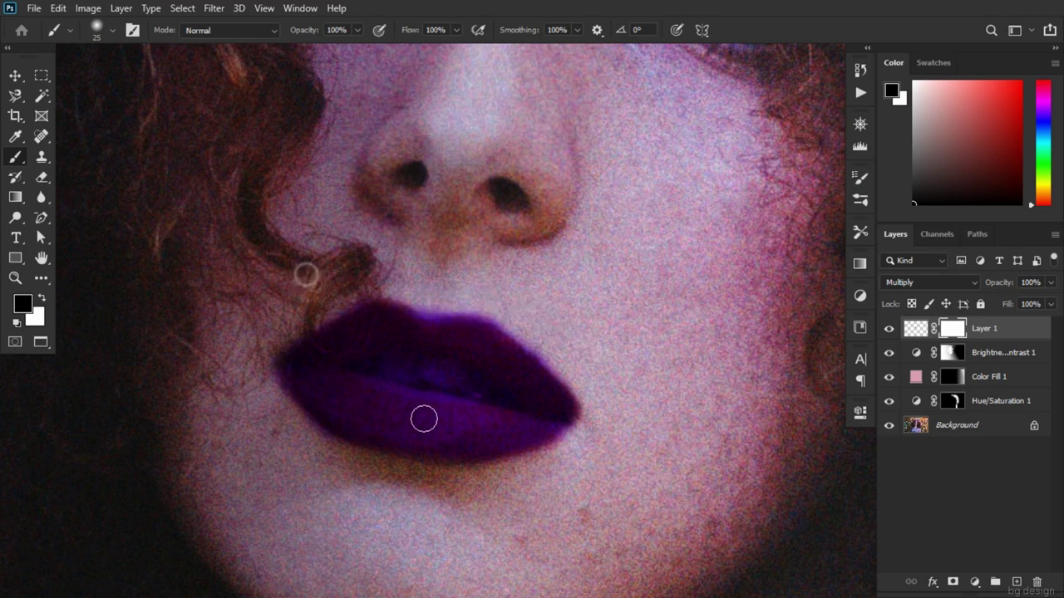
left_click(1052, 304)
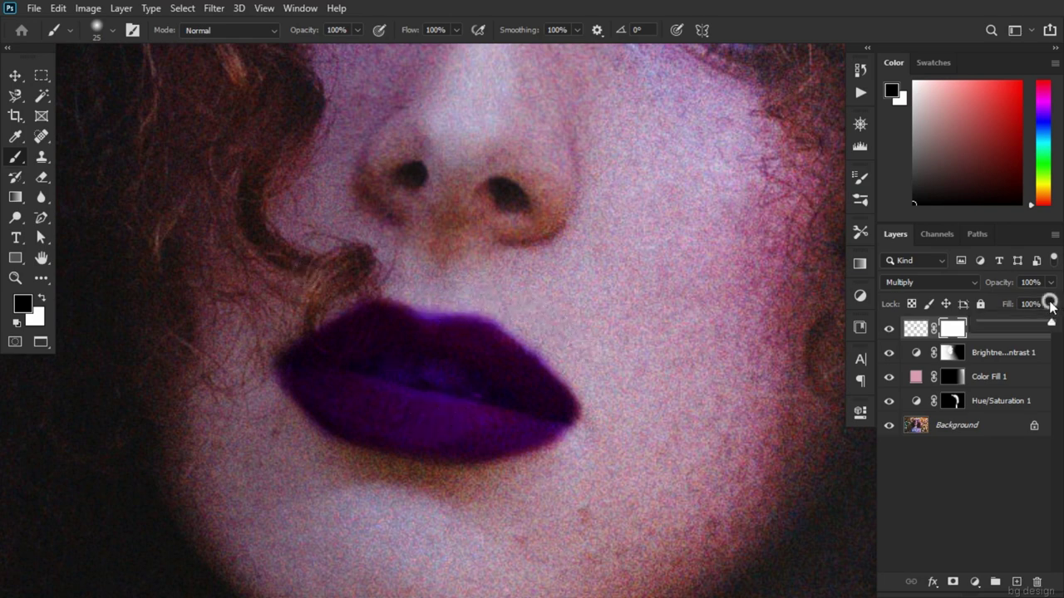
left_click_drag(1013, 324, 996, 326)
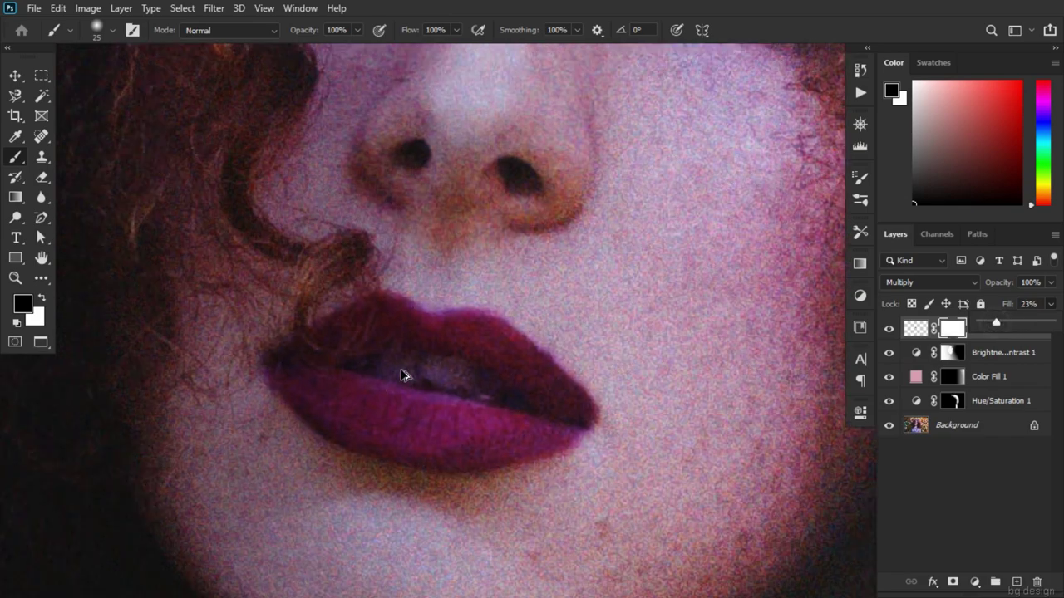
scroll(404, 373, "up", 4)
scroll(357, 352, "down", 2)
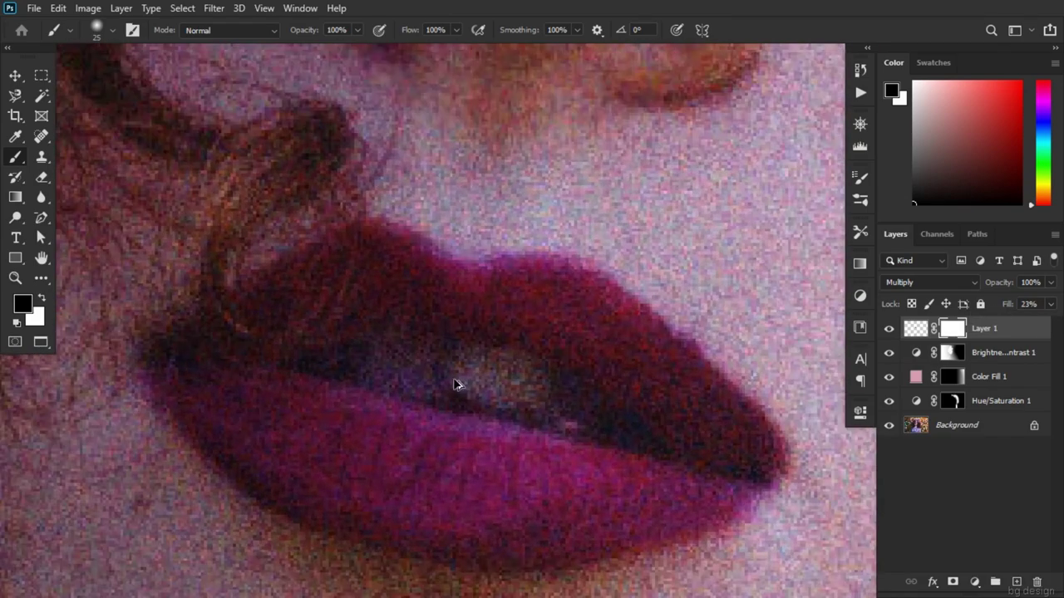
scroll(403, 373, "down", 2)
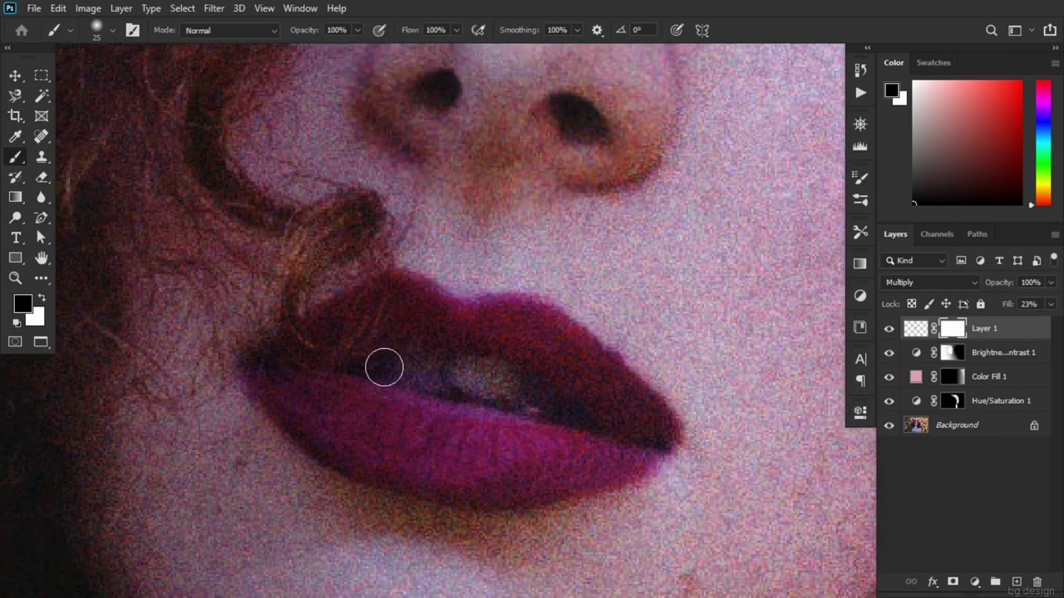
key("bracketleft")
key("bracketleft")
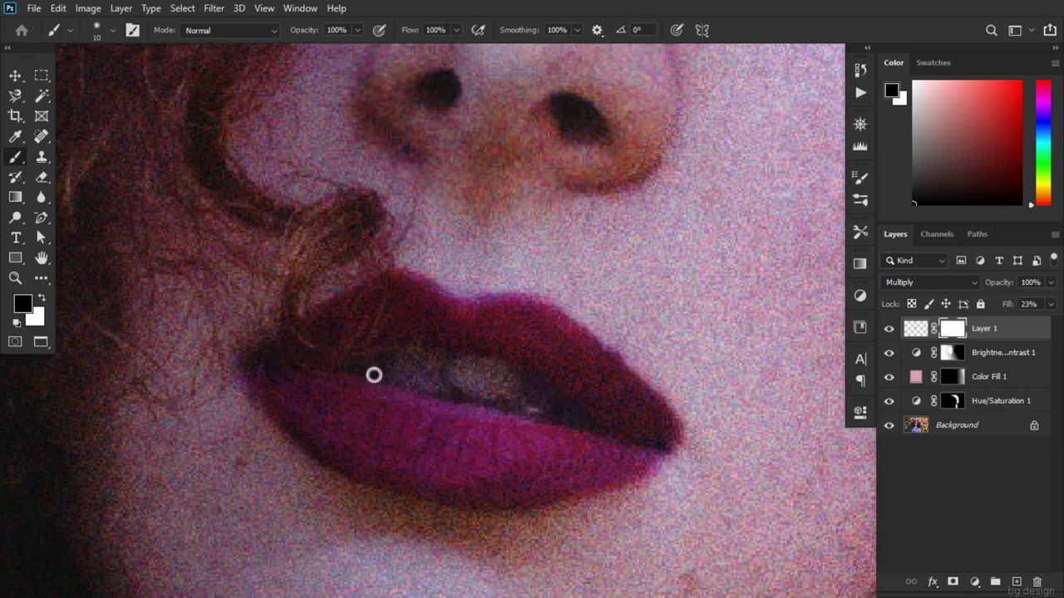
Step: Restore the lip layer's fill to 100% and mask the purple off the teeth
left_click(1050, 304)
left_click(1054, 324)
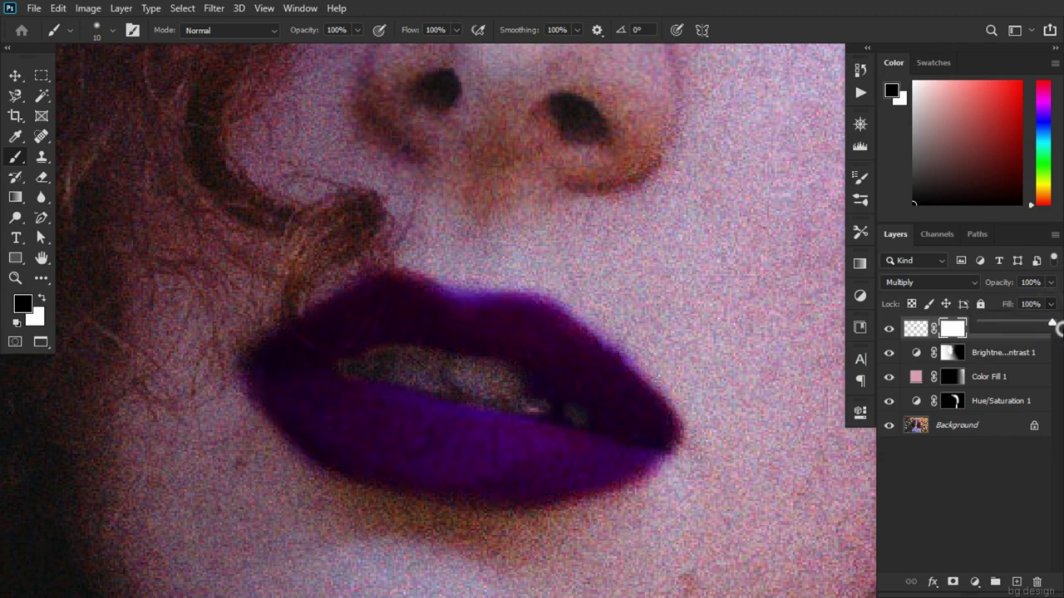
left_click(420, 376)
left_click(347, 371)
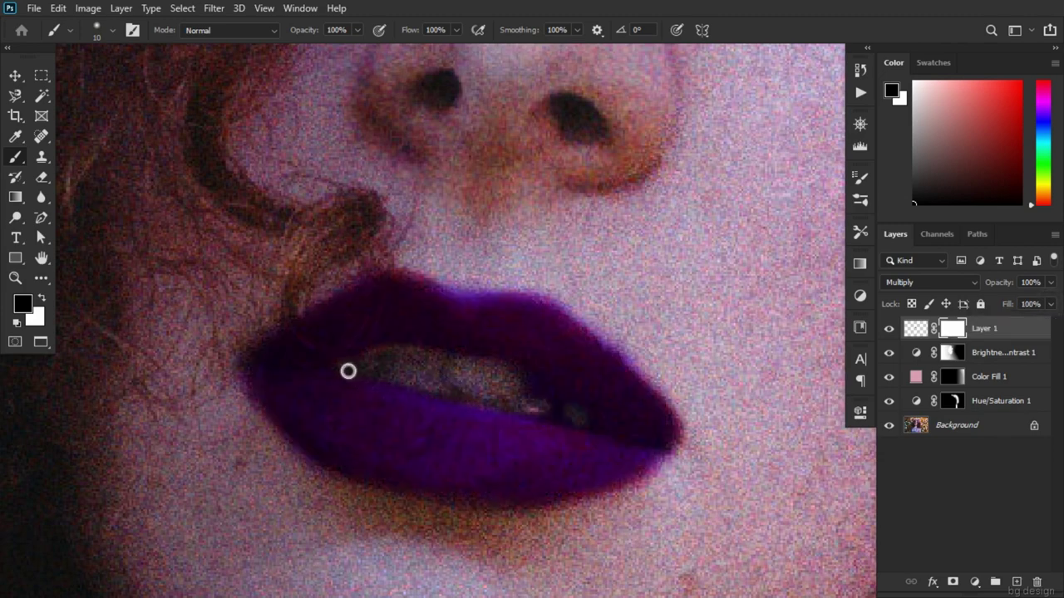
mouse_move(590, 423)
left_mouse_down()
mouse_move(510, 396)
mouse_move(391, 390)
left_mouse_up()
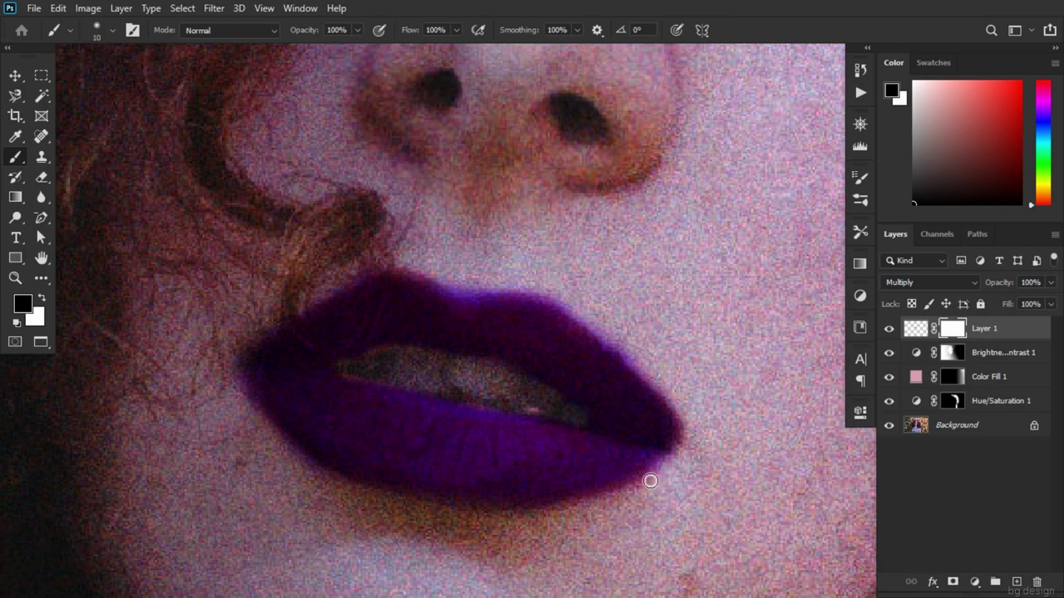
scroll(665, 470, "down", 3)
scroll(523, 375, "down", 2)
scroll(582, 399, "down", 2)
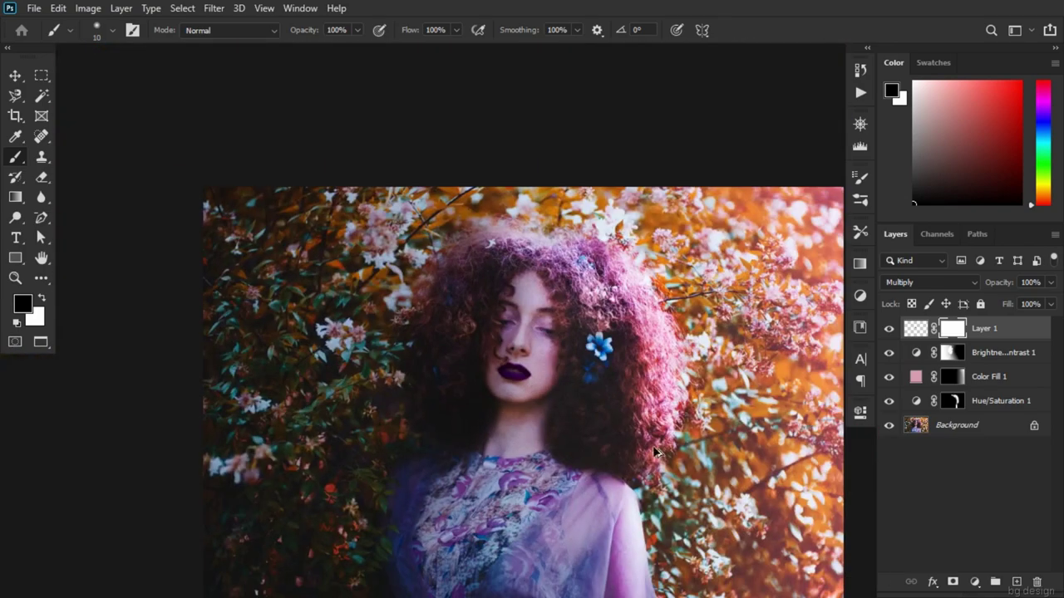
scroll(605, 415, "down", 1)
scroll(625, 418, "up", 1)
scroll(608, 409, "up", 1)
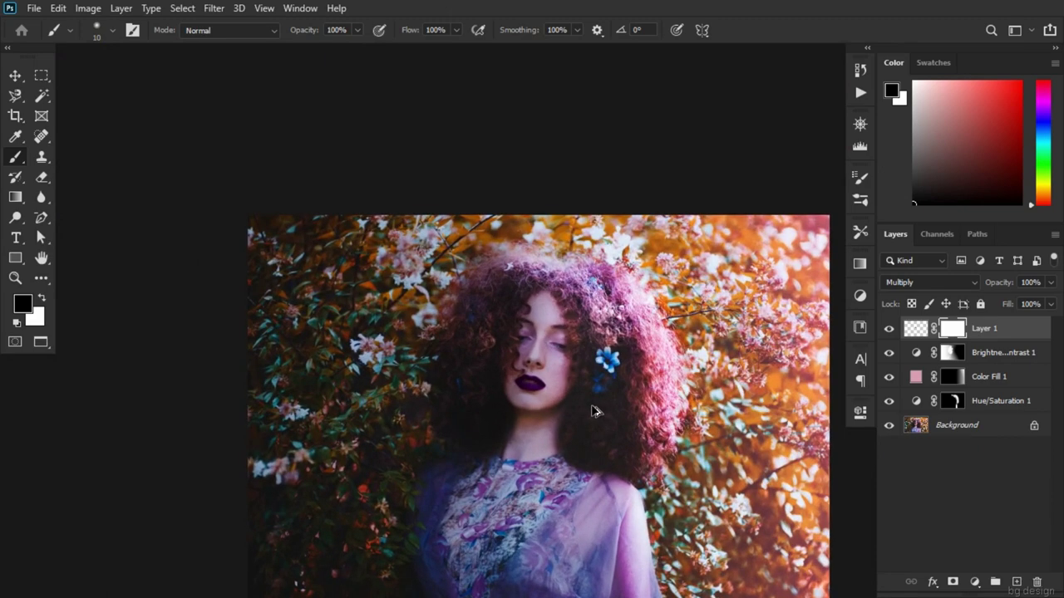
left_click_drag(641, 438, 598, 391)
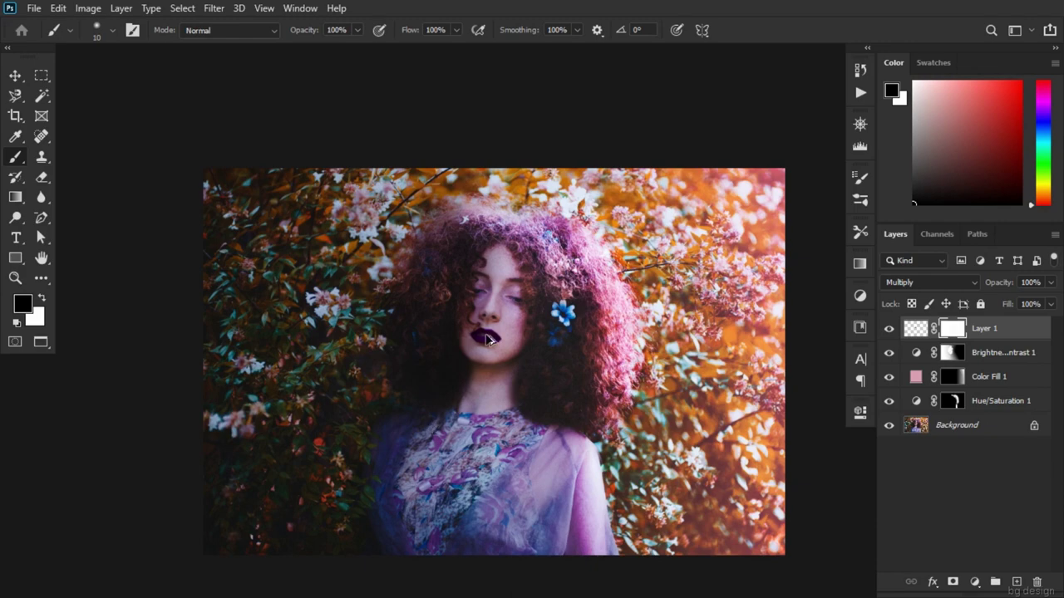
scroll(487, 337, "up", 2)
scroll(487, 336, "up", 2)
scroll(487, 337, "up", 2)
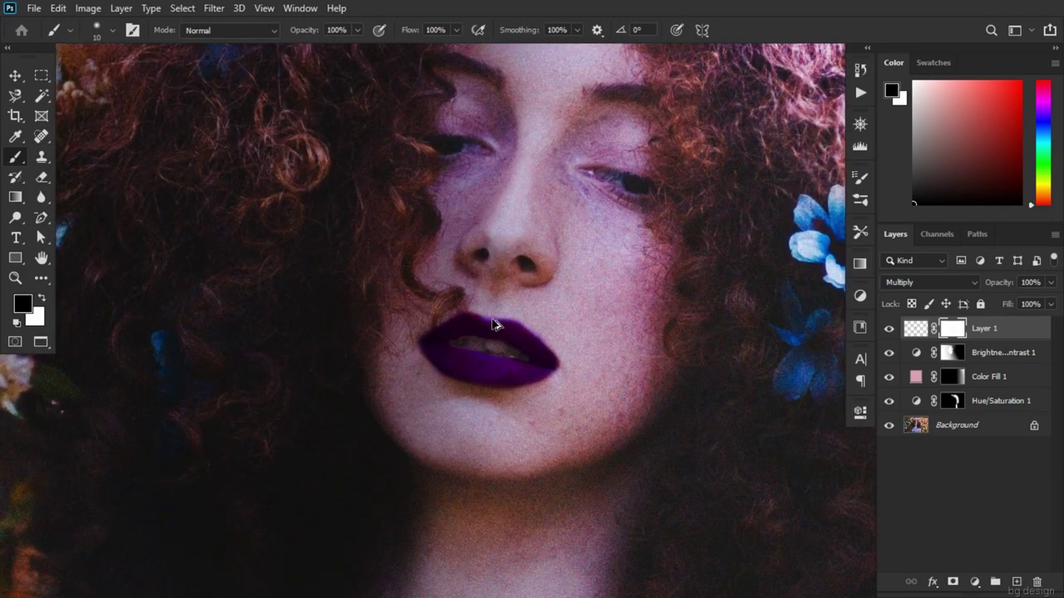
scroll(493, 324, "up", 2)
scroll(494, 321, "up", 2)
scroll(496, 320, "up", 1)
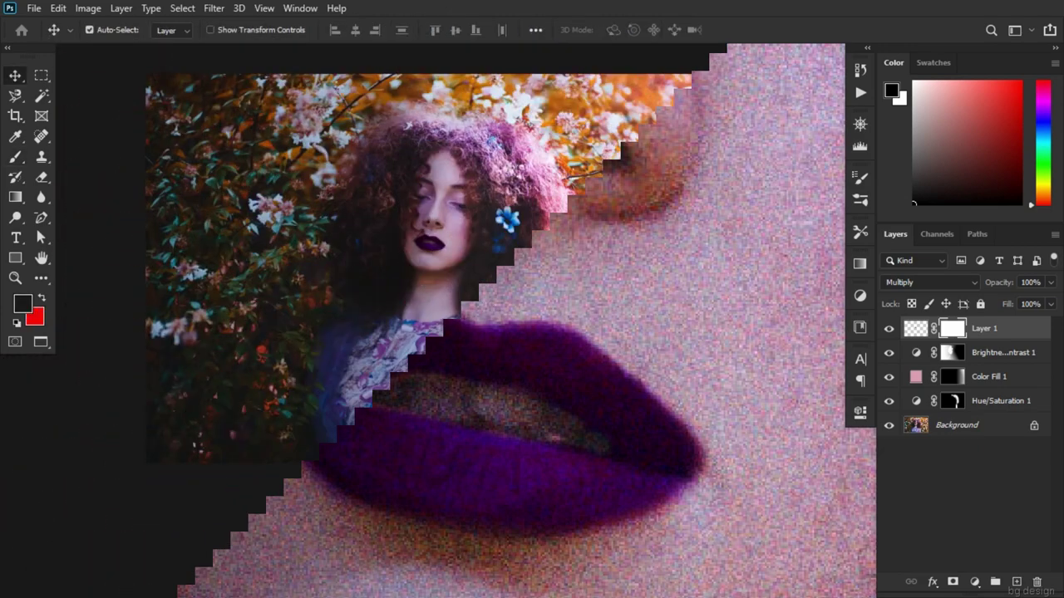
Step: Move the IN PHOTOSHOP line slightly down, then nudge it two steps left under GIRLS
left_click_drag(635, 441, 642, 447)
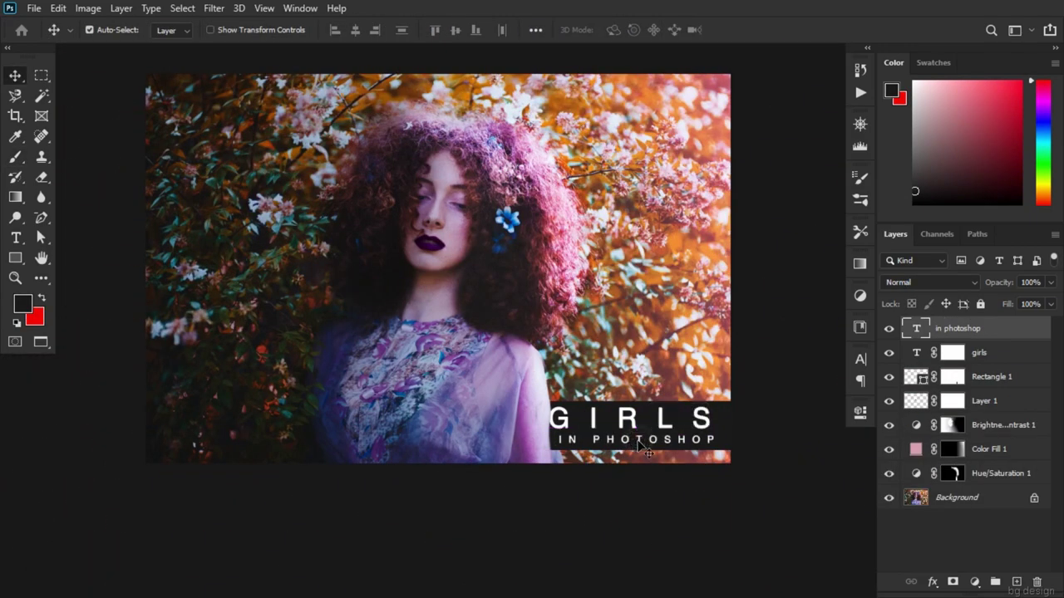
key("Left")
key("Left")
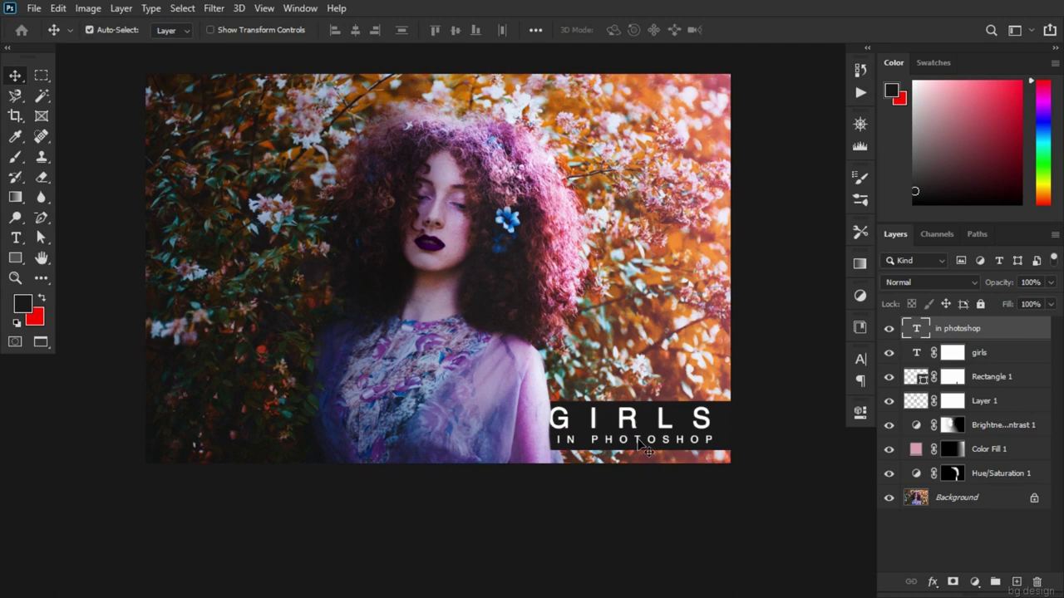
key("Left")
key("Left")
key("Left")
key("Left")
key("Left")
key("Left")
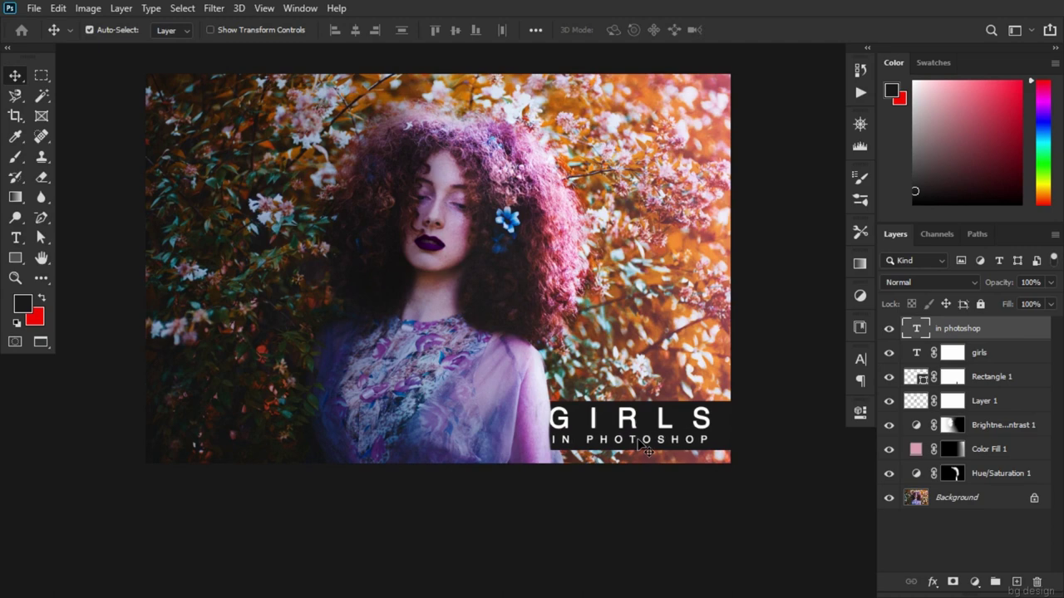